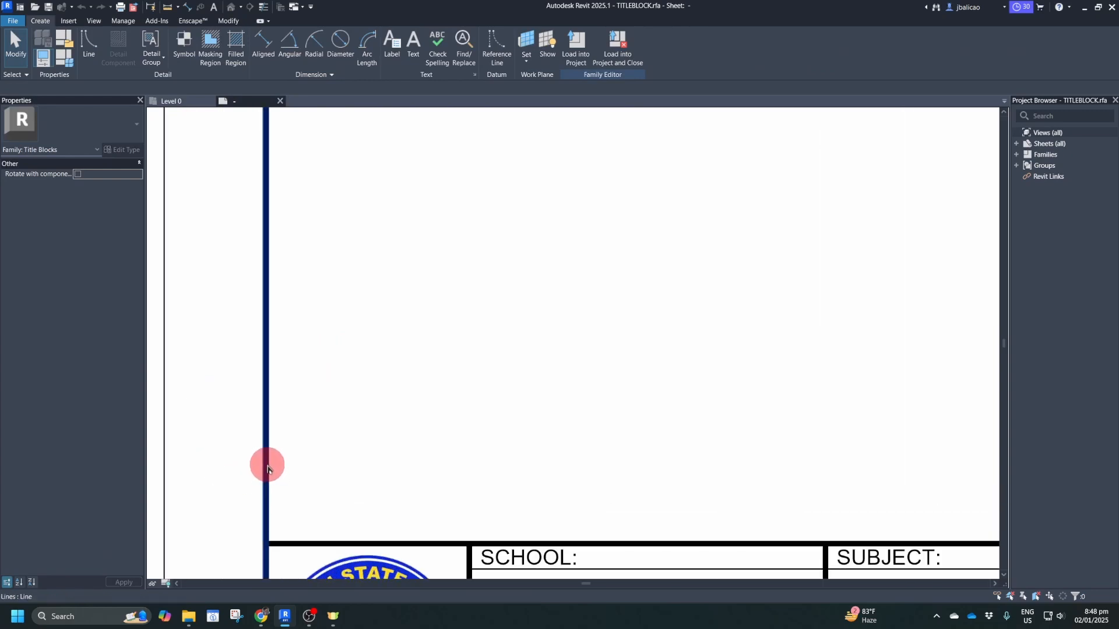
Load the TITLEBLOCK title block family into the Template1 project.
{"action": "scroll", "coordinate": [475, 473], "scroll_direction": "down", "scroll_amount": 4}
{"action": "scroll", "coordinate": [438, 378], "scroll_direction": "down", "scroll_amount": 4}
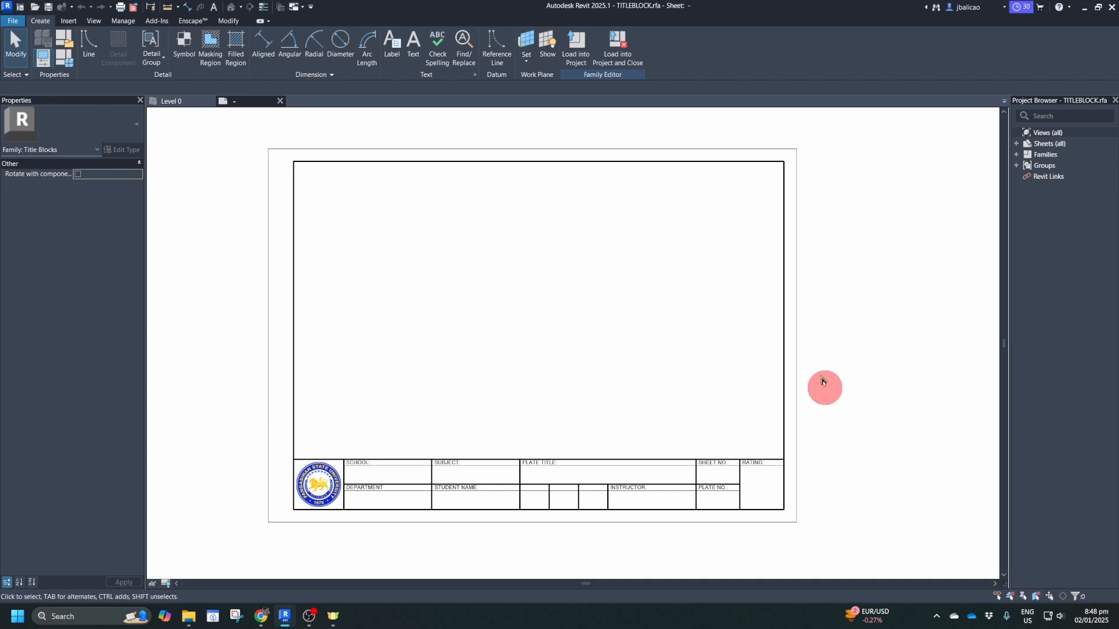
{"action": "left_click", "coordinate": [577, 55]}
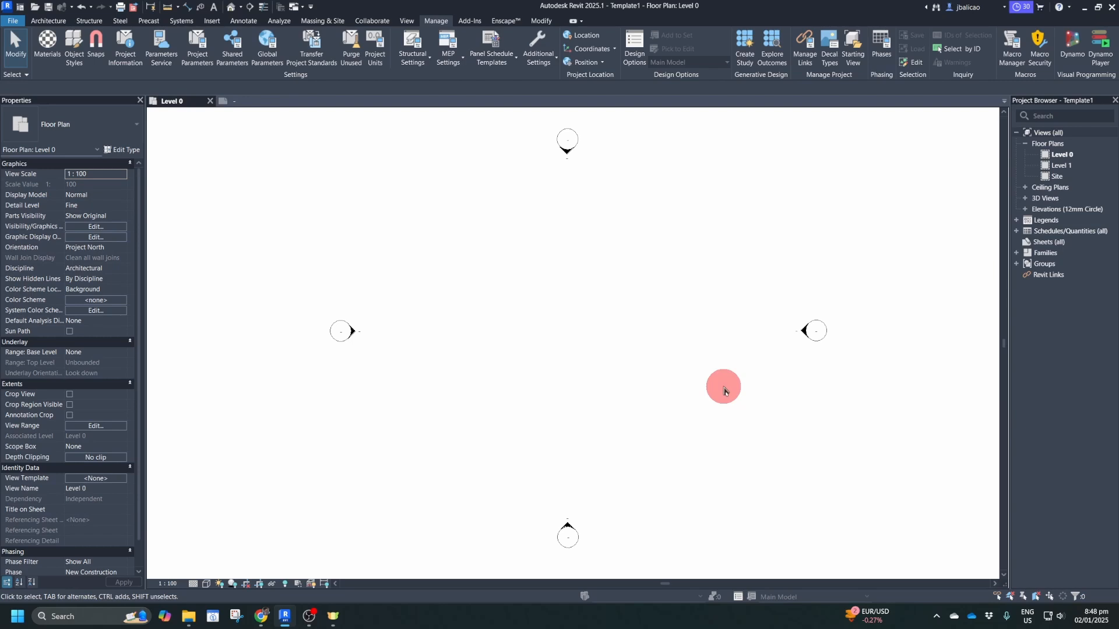
{"action": "left_click", "coordinate": [236, 101]}
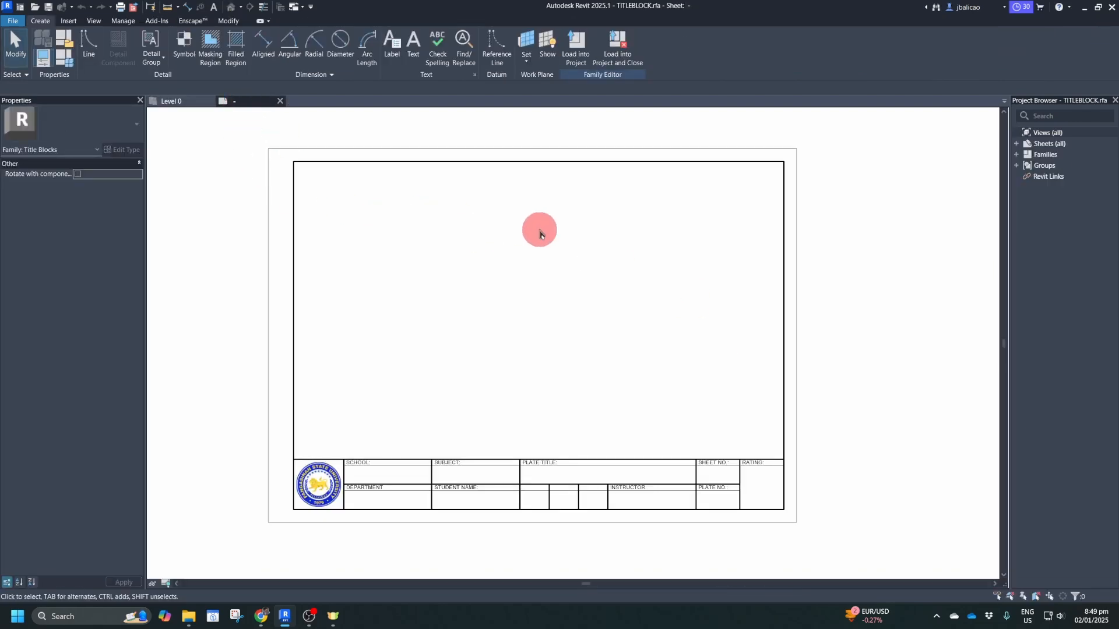
{"action": "left_click", "coordinate": [575, 58]}
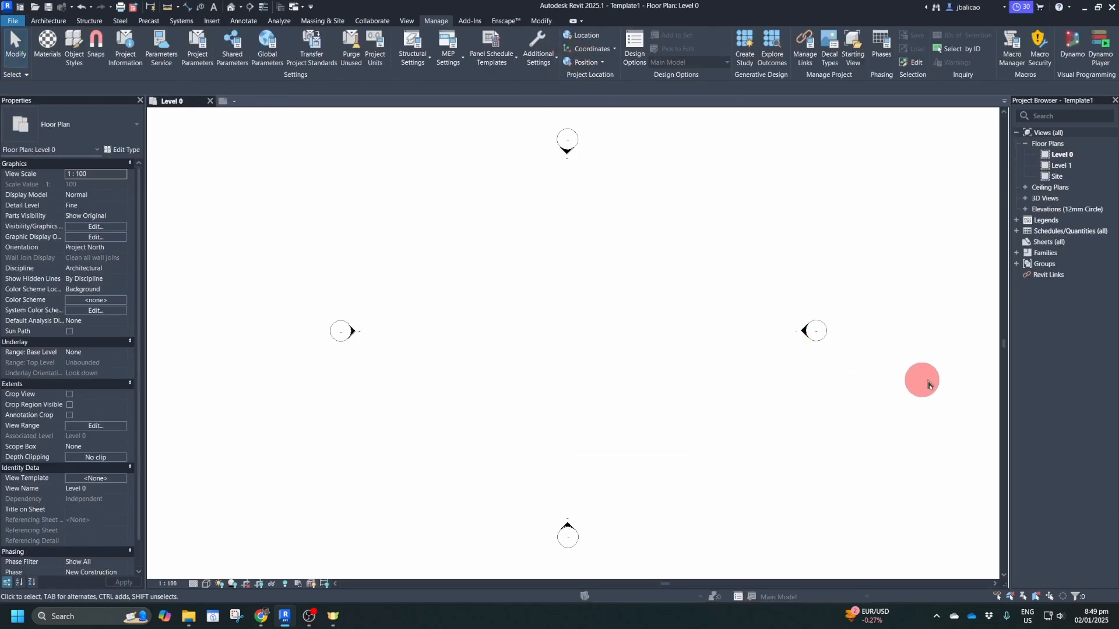
Create a new sheet in the project using the TITLEBLOCK title block.
{"action": "right_click", "coordinate": [1040, 244]}
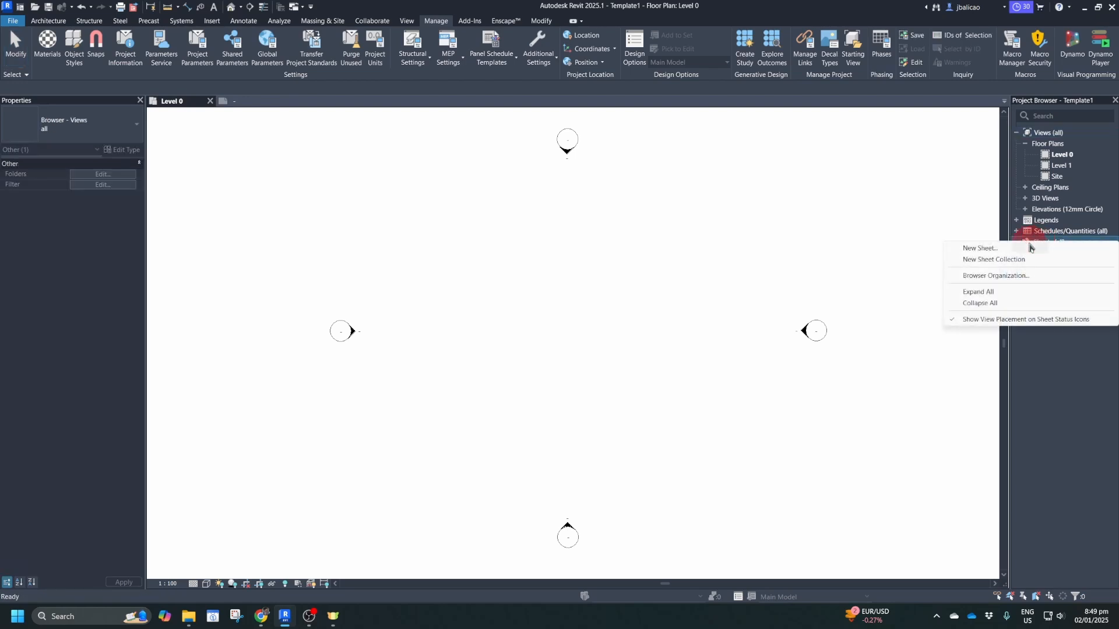
{"action": "left_click", "coordinate": [984, 252]}
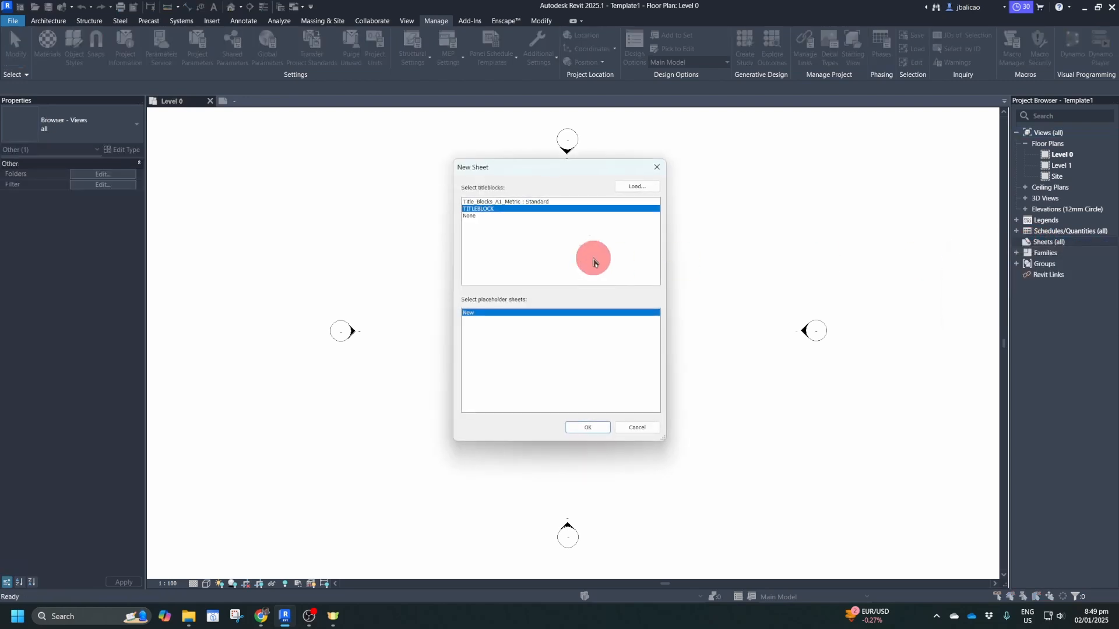
{"action": "left_click", "coordinate": [482, 208]}
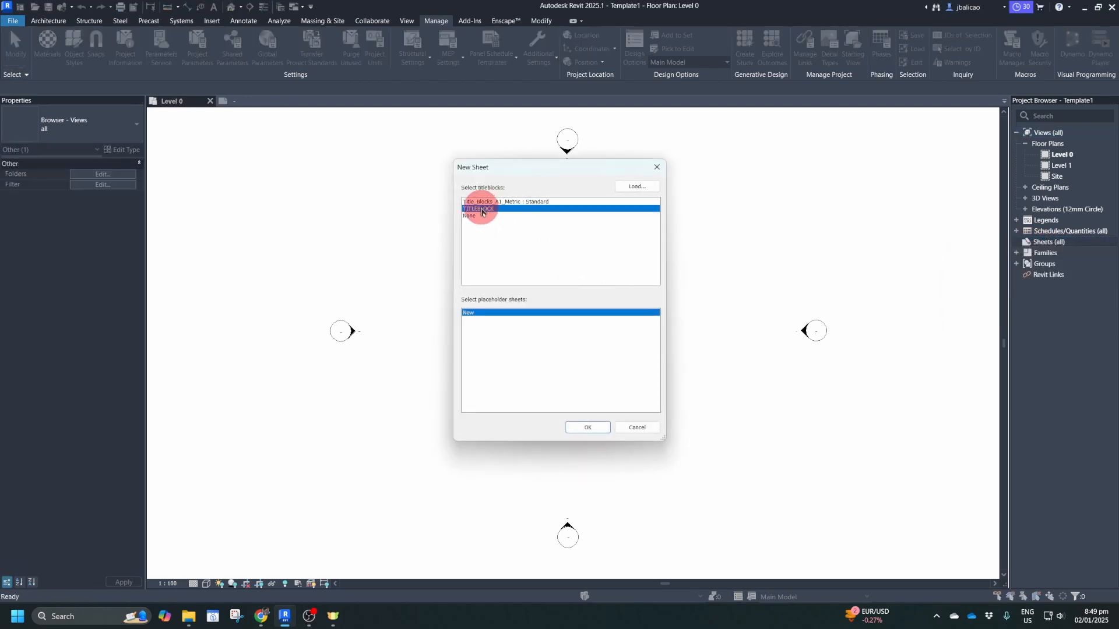
{"action": "left_click", "coordinate": [581, 428]}
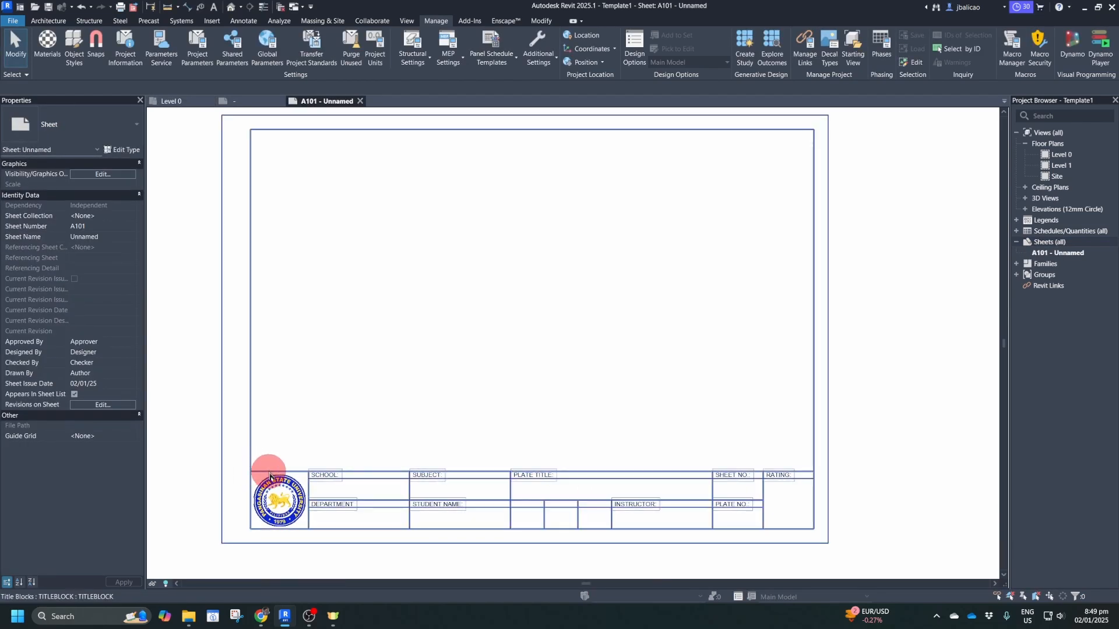
Turn the Thin Lines display on and off again, and compare the thickness of the title block's lines on the new sheet.
{"action": "left_click", "coordinate": [265, 9]}
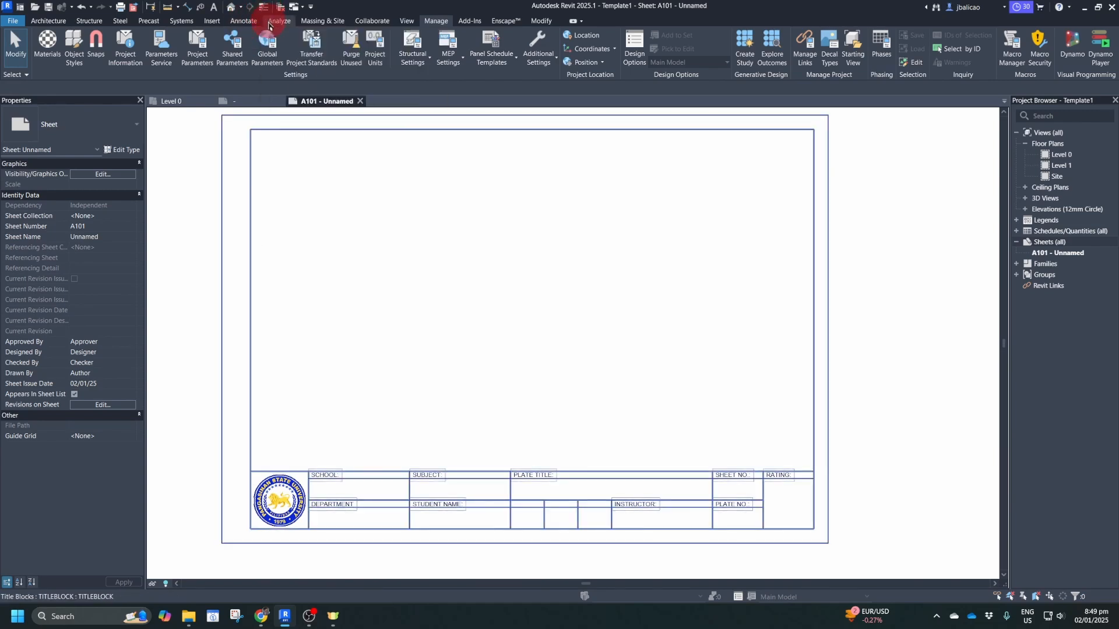
{"action": "scroll", "coordinate": [277, 466], "scroll_direction": "up", "scroll_amount": 5}
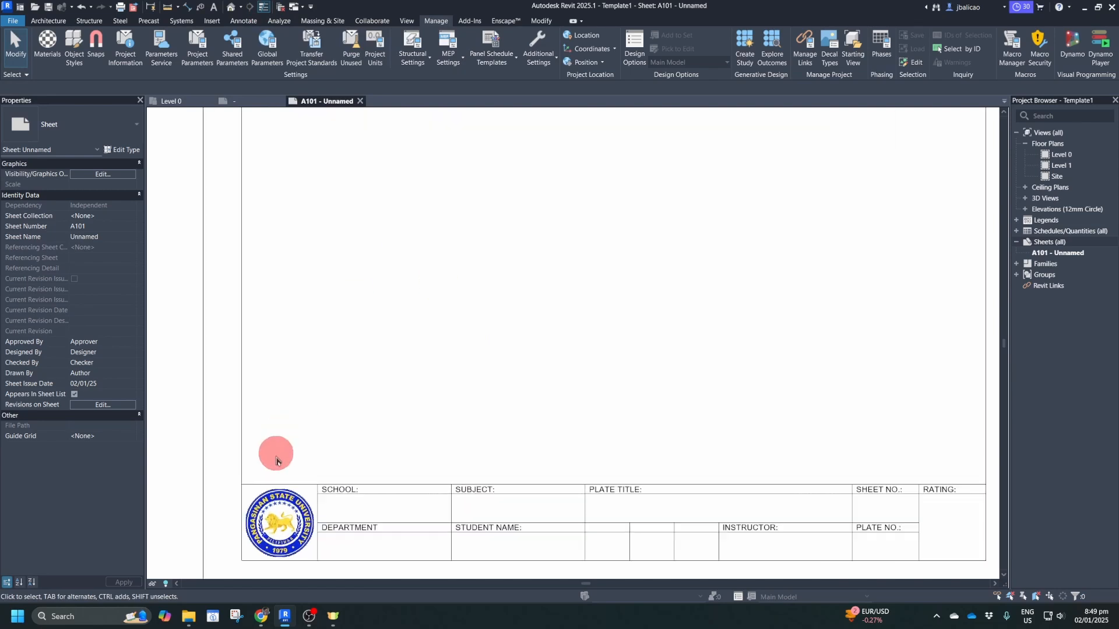
{"action": "scroll", "coordinate": [284, 478], "scroll_direction": "down", "scroll_amount": 6}
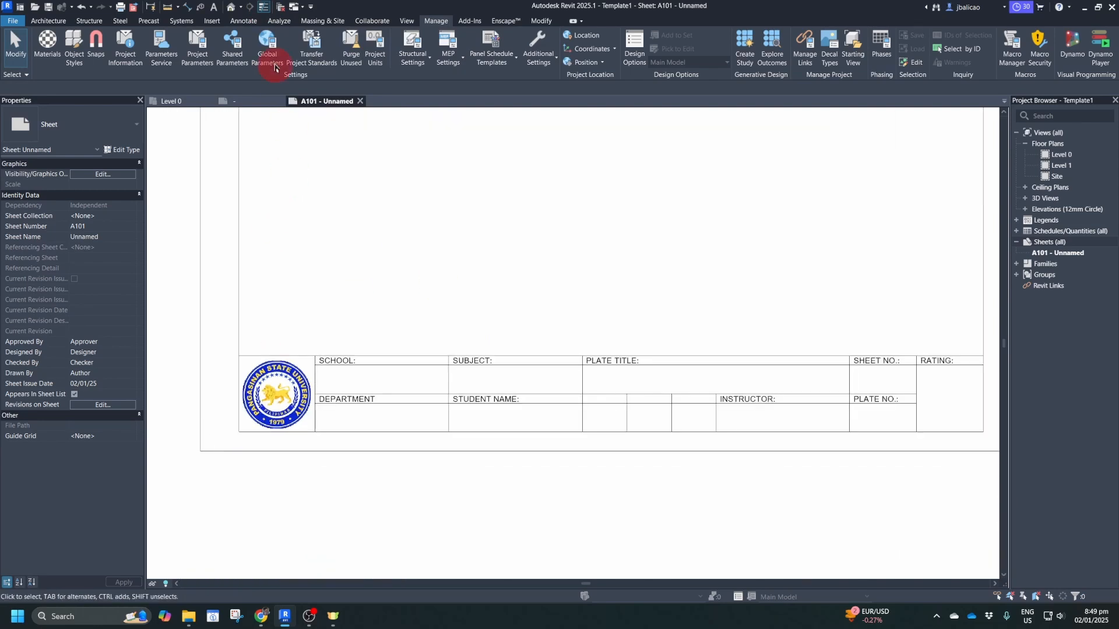
{"action": "left_click", "coordinate": [264, 10]}
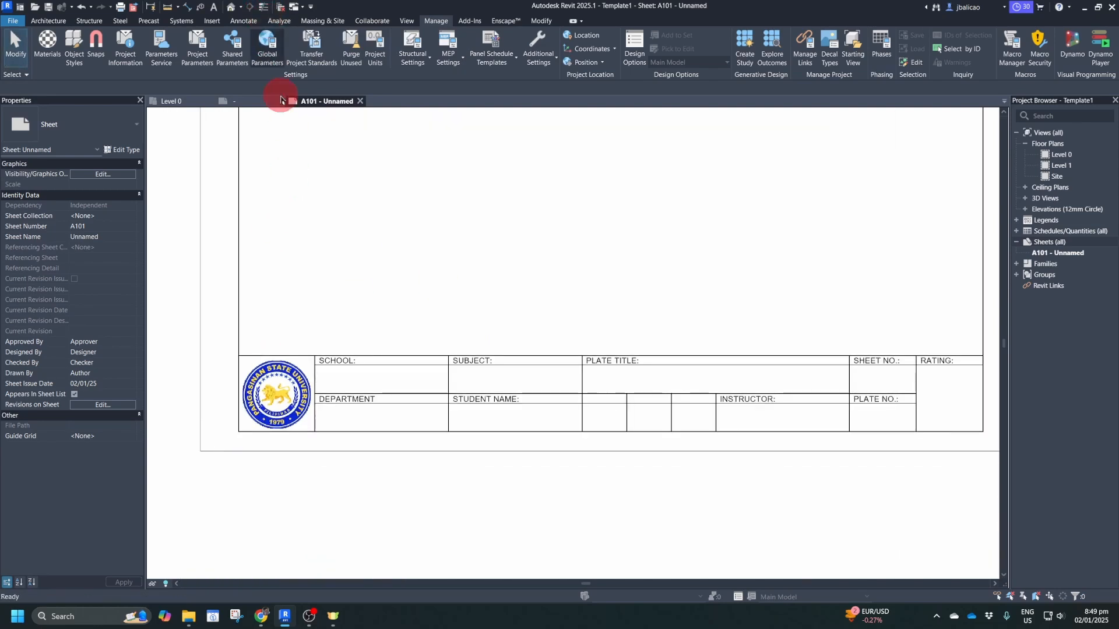
{"action": "scroll", "coordinate": [244, 376], "scroll_direction": "up", "scroll_amount": 5}
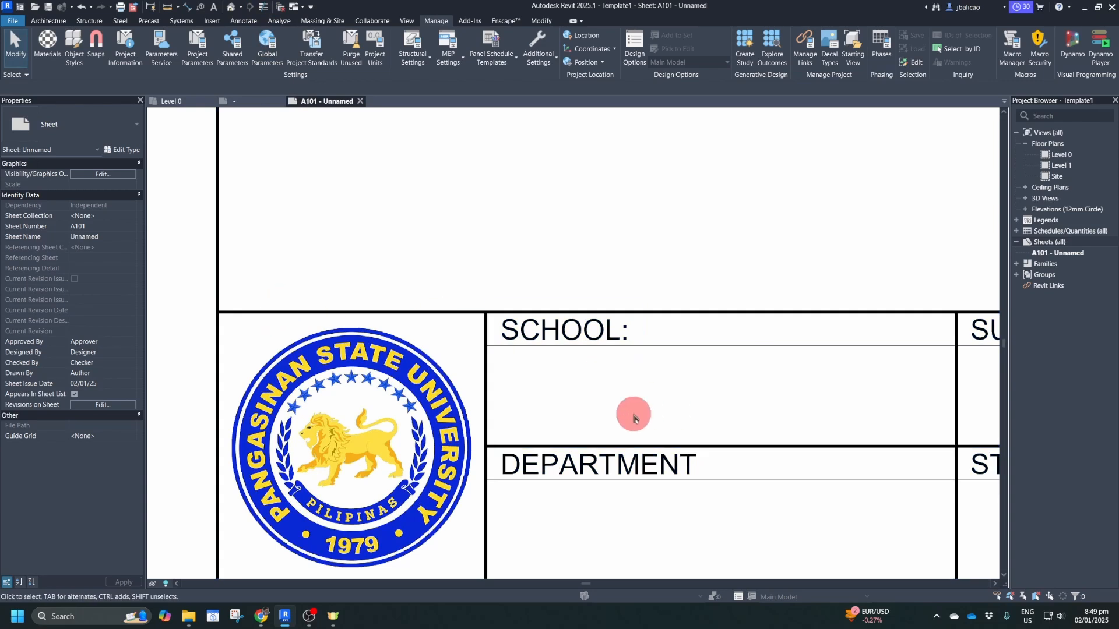
{"action": "scroll", "coordinate": [582, 405], "scroll_direction": "down", "scroll_amount": 4}
{"action": "middle_click_drag", "start_coordinate": [612, 354], "coordinate": [440, 398]}
{"action": "scroll", "coordinate": [441, 398], "scroll_direction": "down", "scroll_amount": 4}
{"action": "middle_click_drag", "start_coordinate": [549, 344], "coordinate": [438, 364]}
{"action": "scroll", "coordinate": [391, 374], "scroll_direction": "down", "scroll_amount": 1}
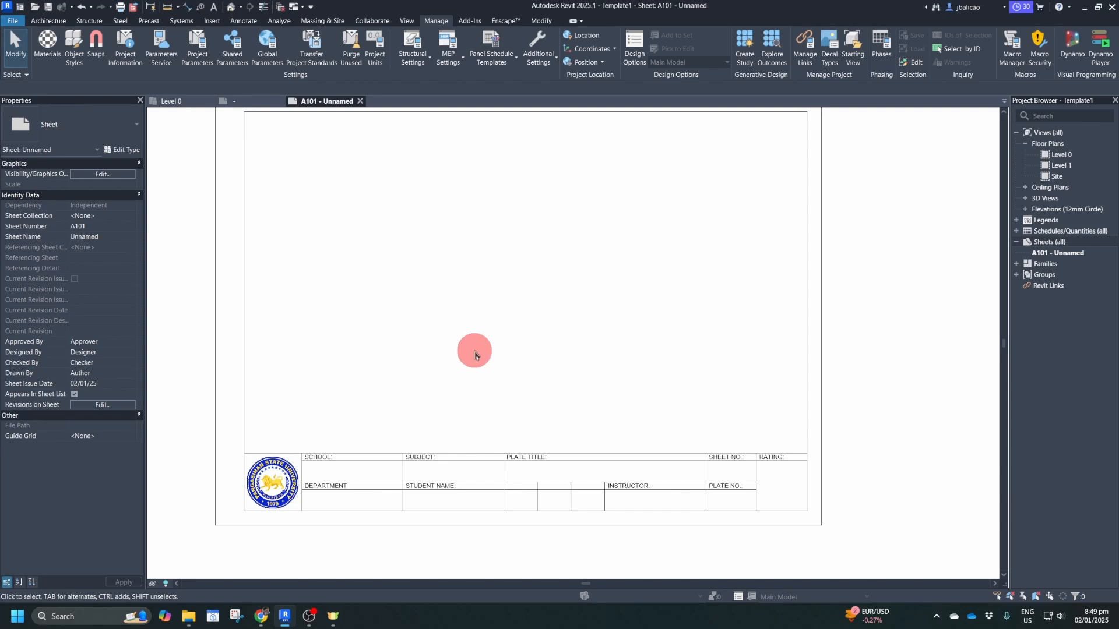
{"action": "middle_click_drag", "start_coordinate": [346, 322], "coordinate": [367, 330]}
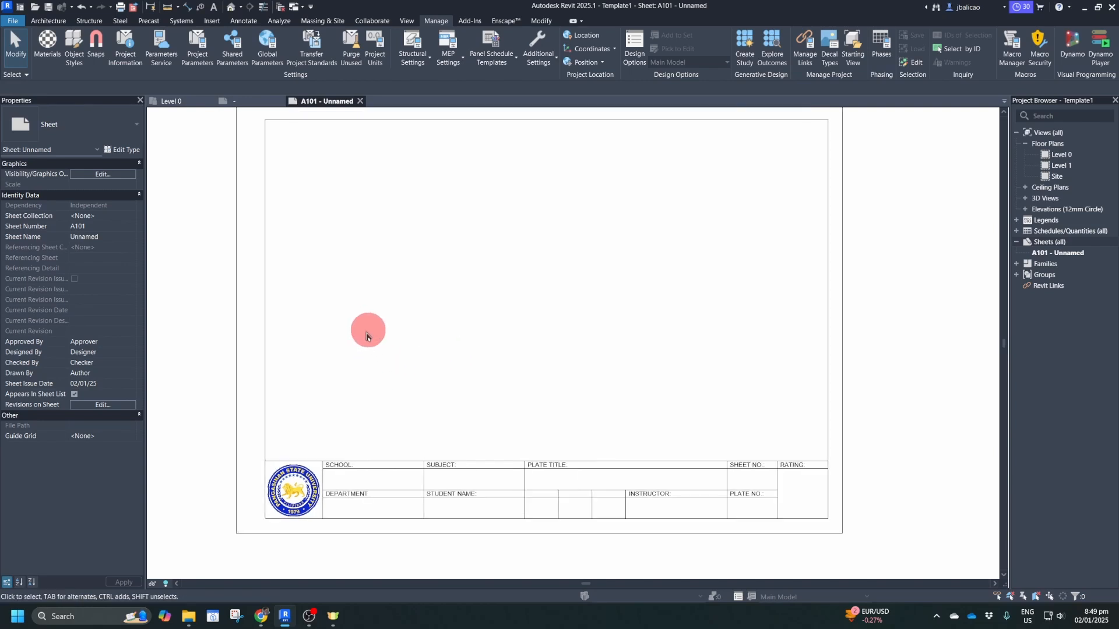
{"action": "left_click", "coordinate": [458, 331]}
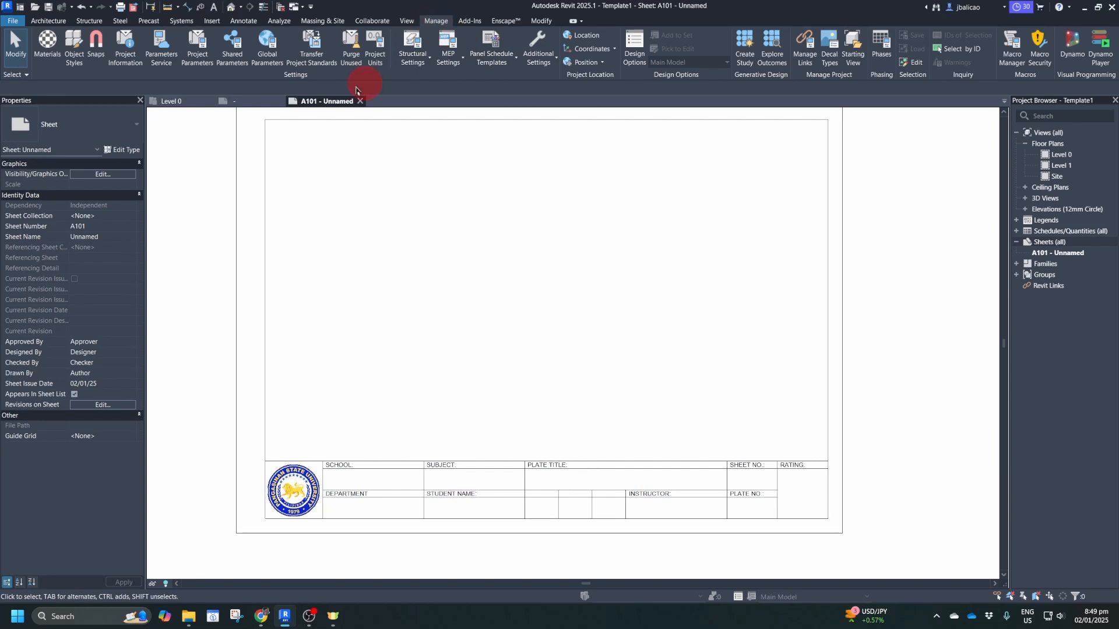
Open the Object Styles for annotation objects and expand the Title Blocks category to its line subcategories.
{"action": "left_click", "coordinate": [75, 61]}
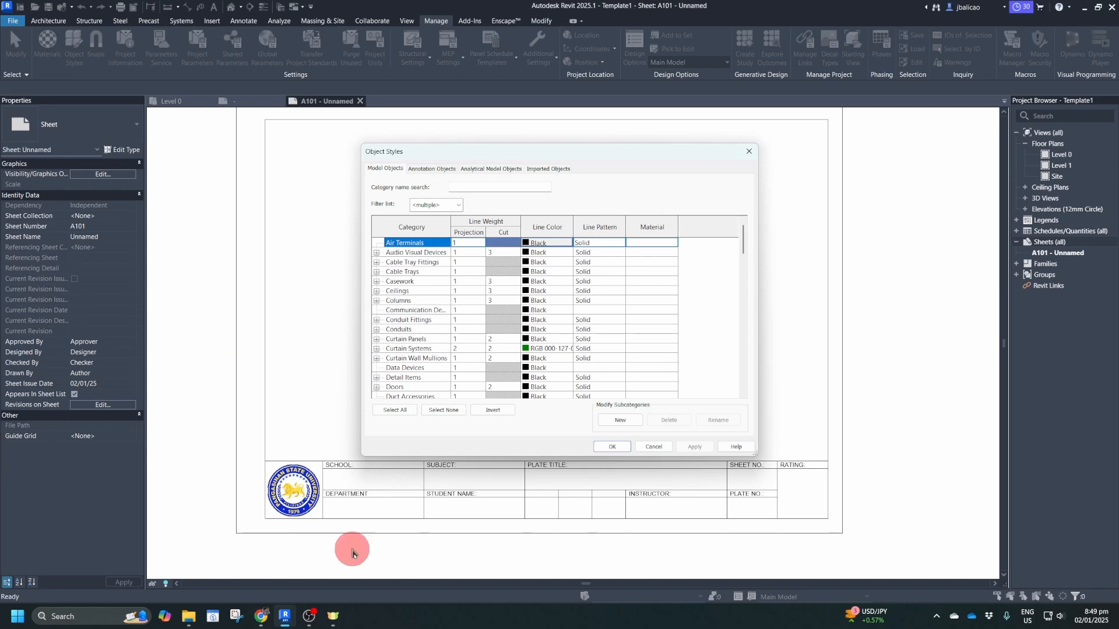
{"action": "left_click", "coordinate": [429, 173]}
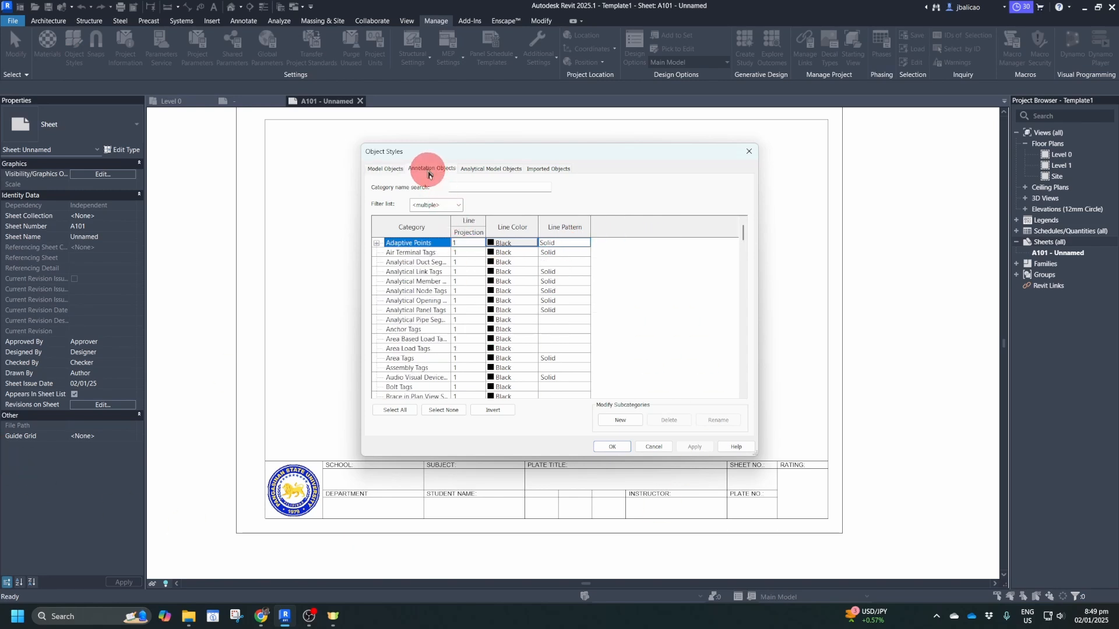
{"action": "scroll", "coordinate": [425, 314], "scroll_direction": "down", "scroll_amount": 8}
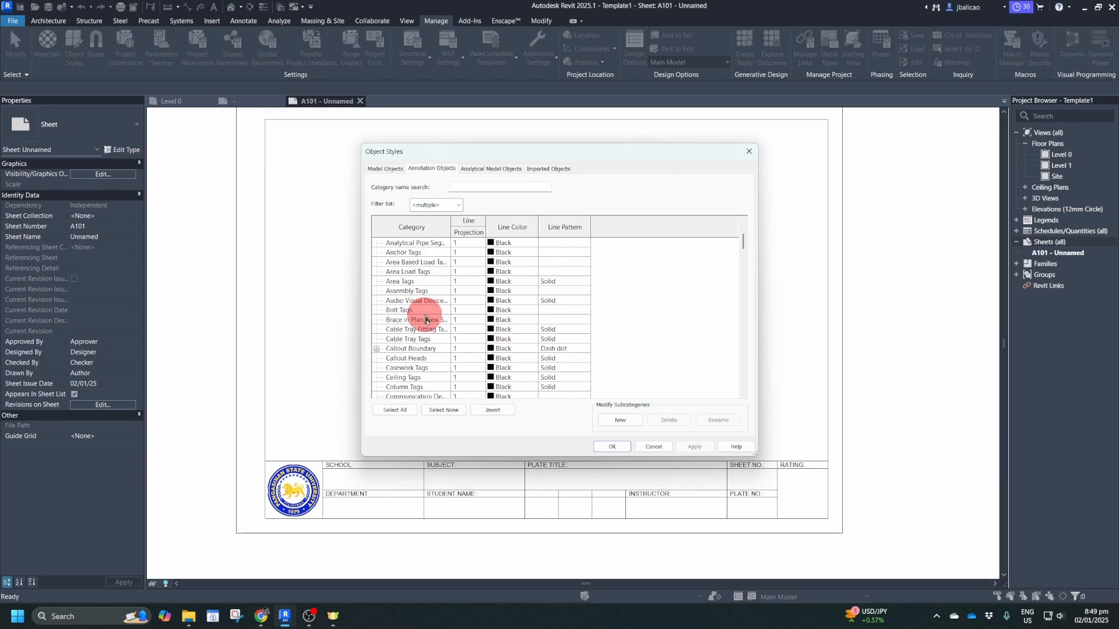
{"action": "scroll", "coordinate": [426, 320], "scroll_direction": "down", "scroll_amount": 15}
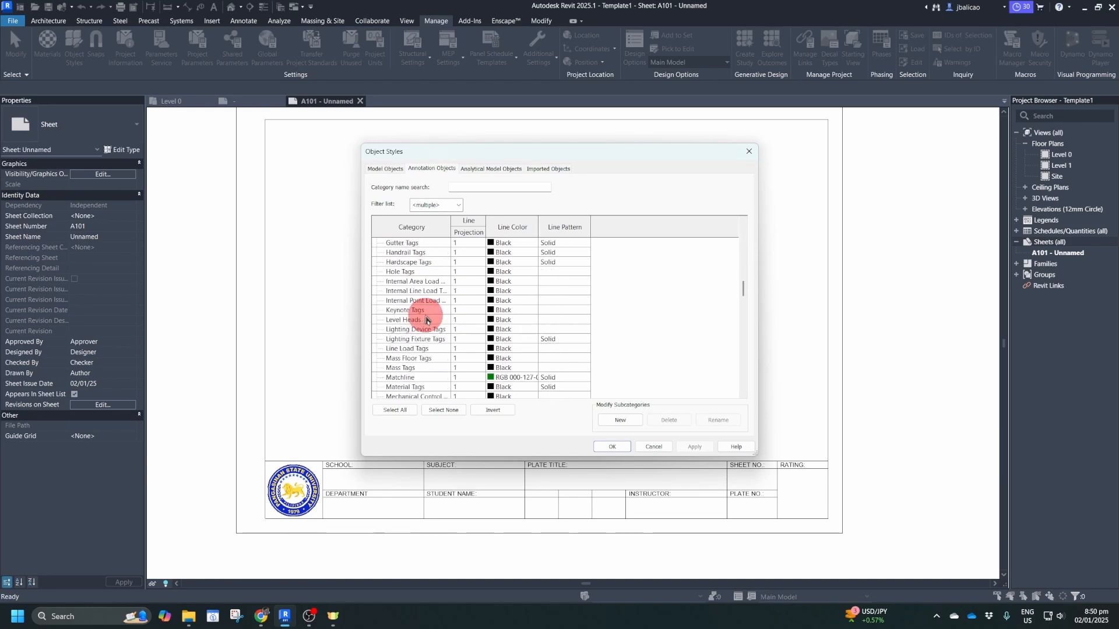
{"action": "scroll", "coordinate": [426, 320], "scroll_direction": "down", "scroll_amount": 15}
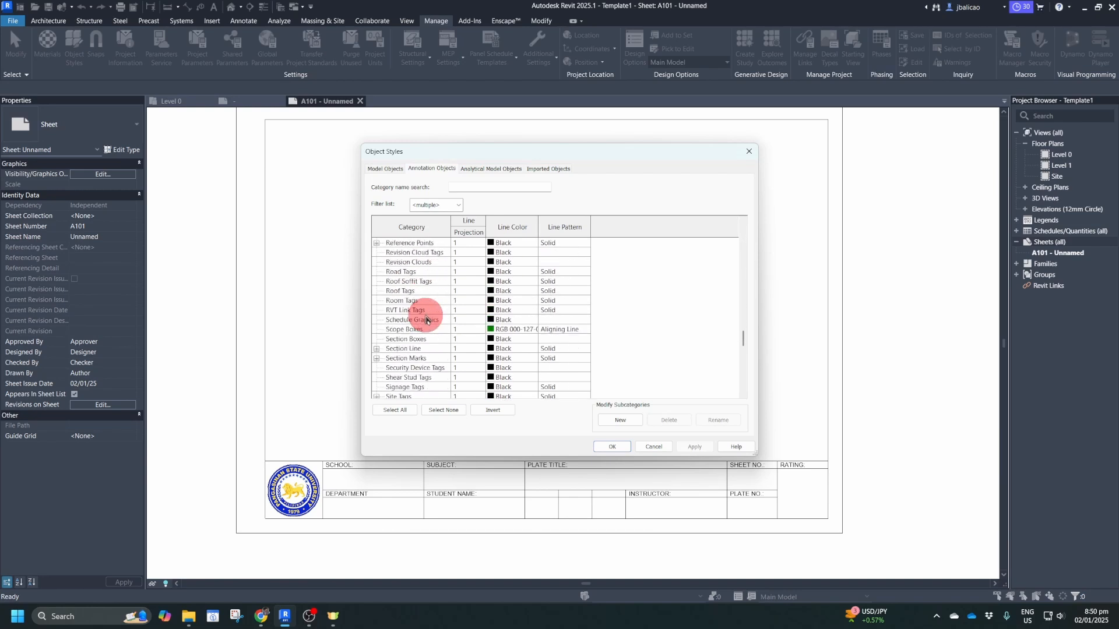
{"action": "scroll", "coordinate": [426, 320], "scroll_direction": "down", "scroll_amount": 4}
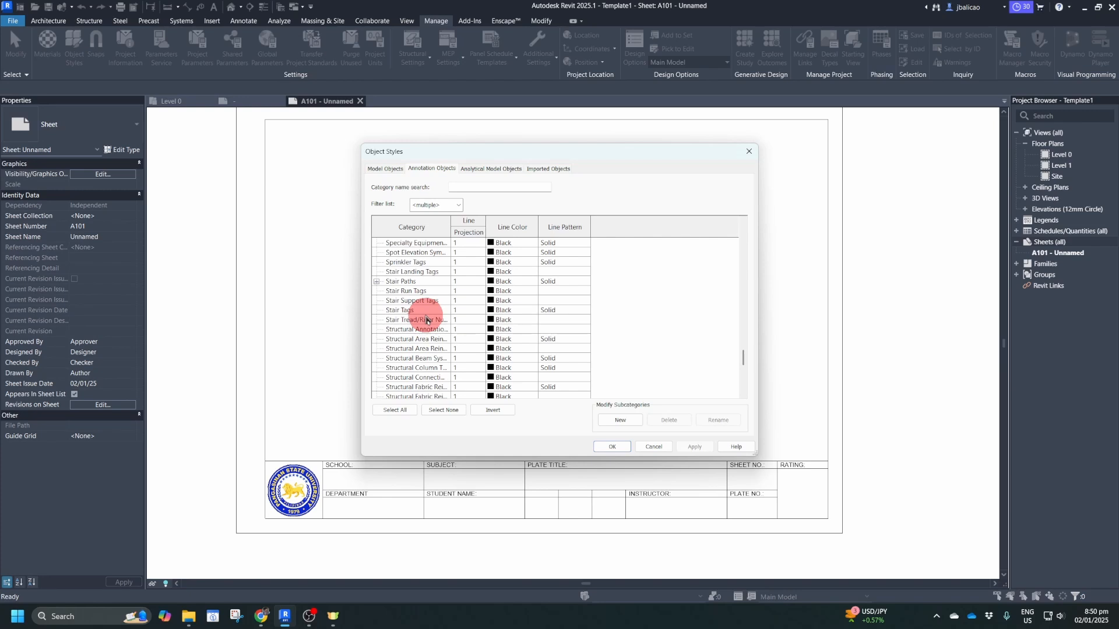
{"action": "scroll", "coordinate": [426, 320], "scroll_direction": "down", "scroll_amount": 7}
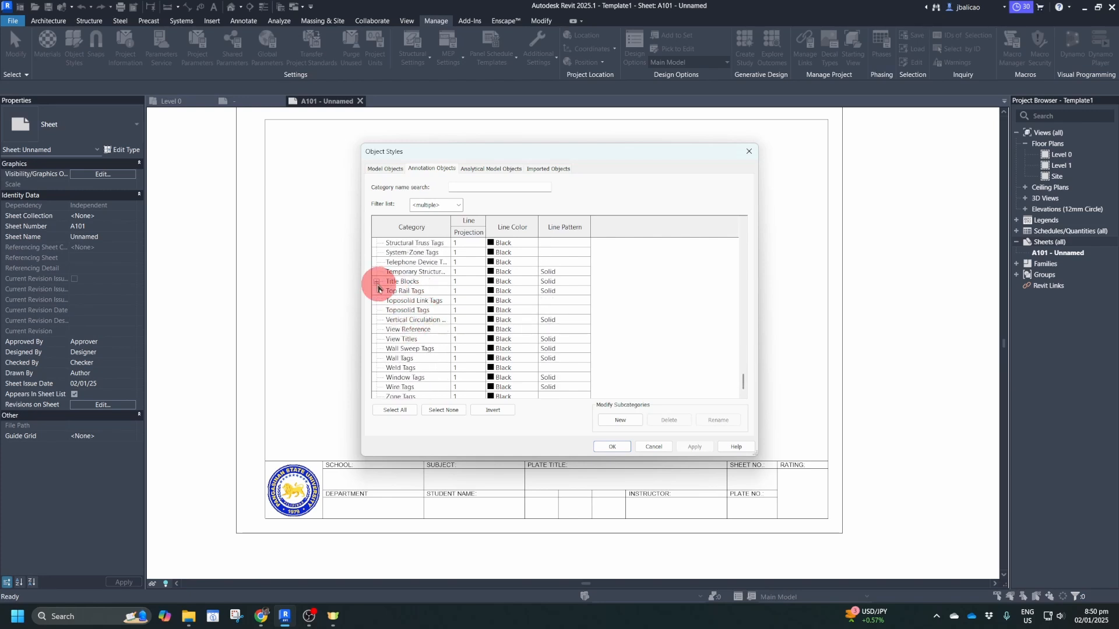
{"action": "left_click", "coordinate": [377, 282]}
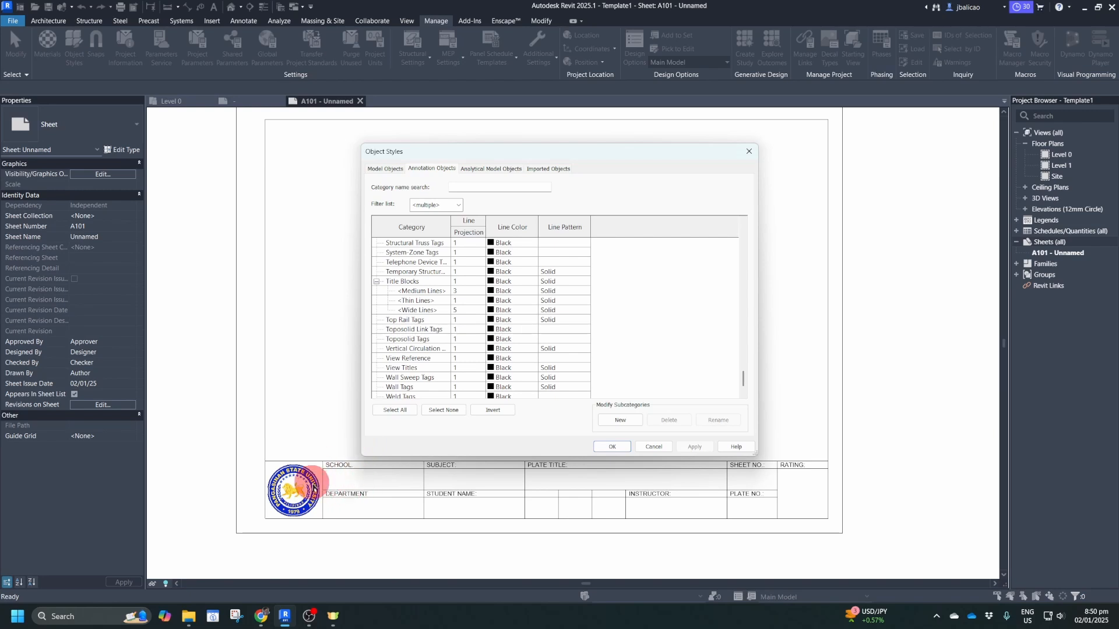
Set the projection line weight of the Title Blocks <Wide Lines> subcategory to 6 and apply the change.
{"action": "left_click", "coordinate": [483, 312]}
{"action": "left_click", "coordinate": [481, 312]}
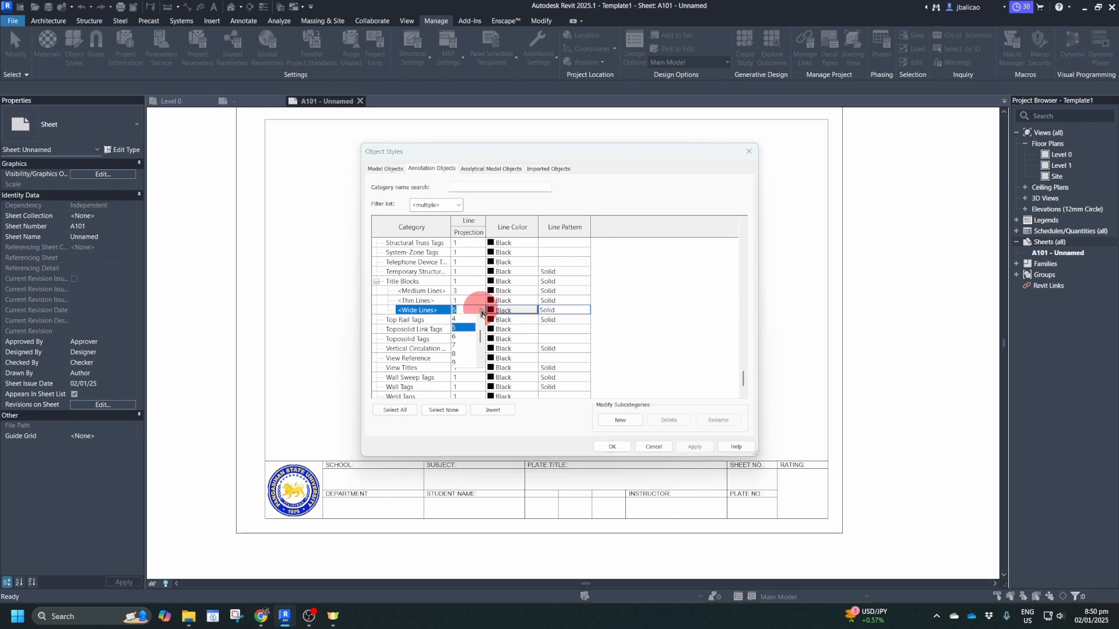
{"action": "left_click", "coordinate": [458, 337]}
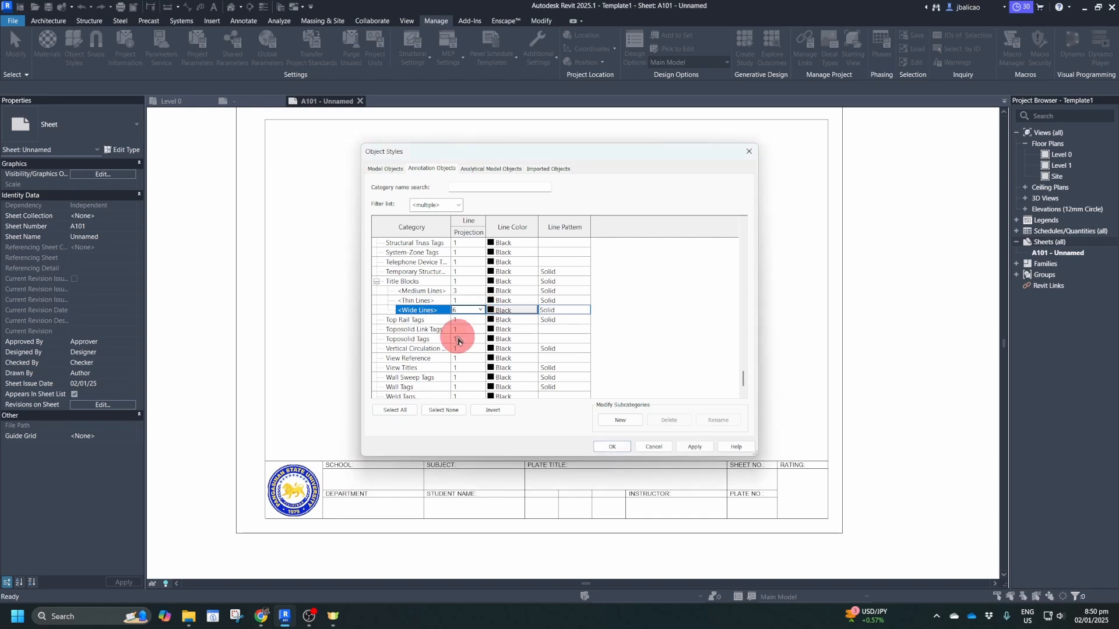
{"action": "left_click", "coordinate": [694, 448]}
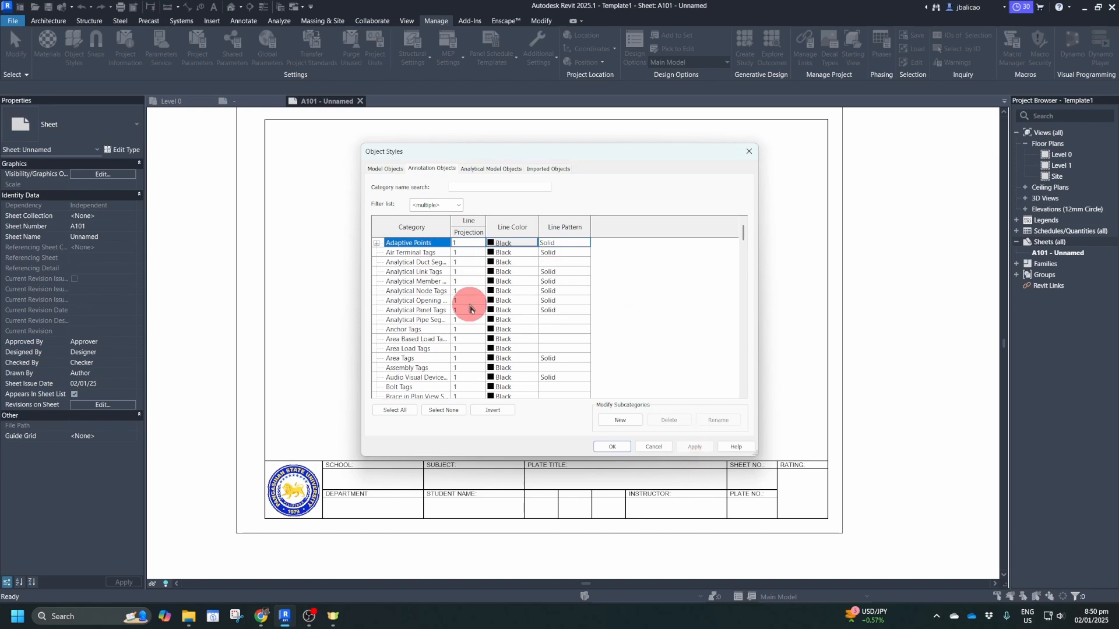
{"action": "scroll", "coordinate": [472, 349], "scroll_direction": "down", "scroll_amount": 2}
{"action": "scroll", "coordinate": [472, 349], "scroll_direction": "down", "scroll_amount": 12}
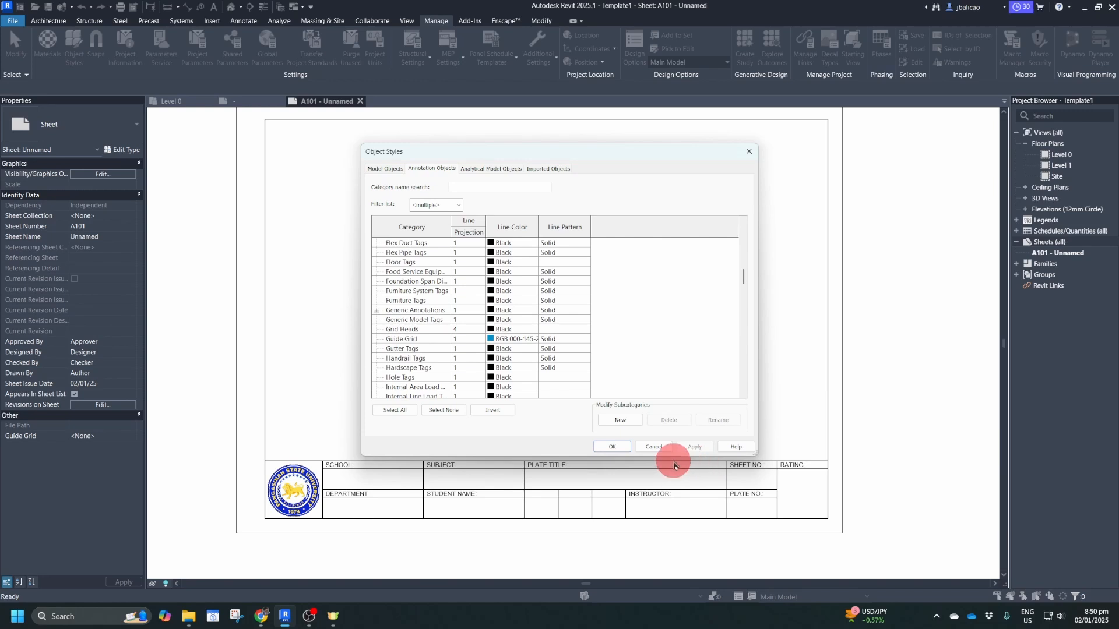
{"action": "left_click", "coordinate": [616, 446]}
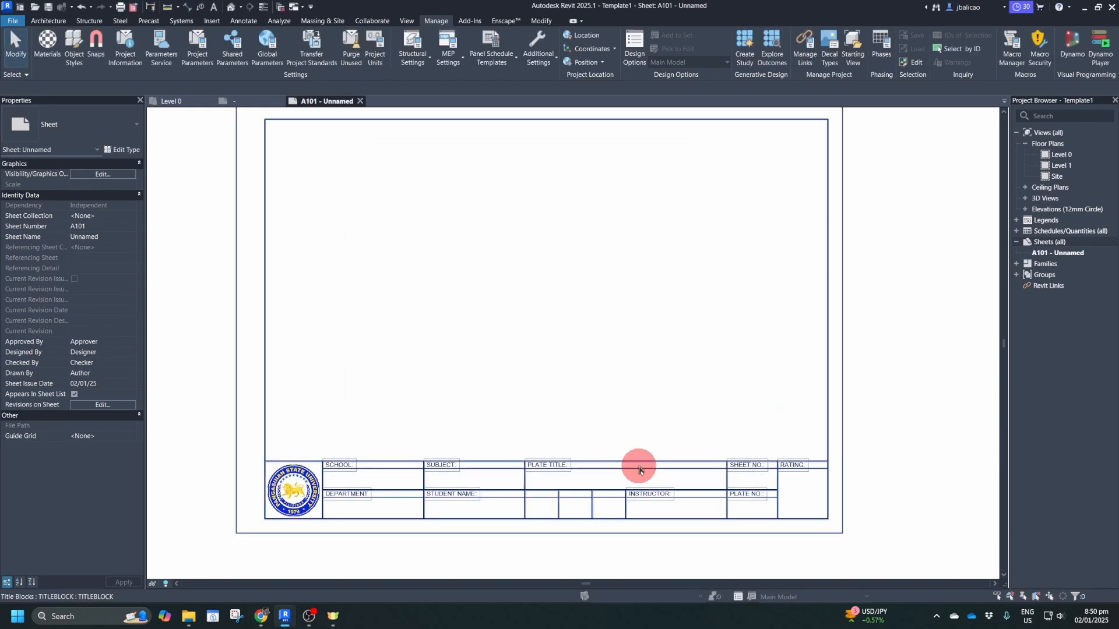
Examine the project's Line Weights settings, checking the model line widths per view scale and the annotation line widths.
{"action": "left_click", "coordinate": [539, 64]}
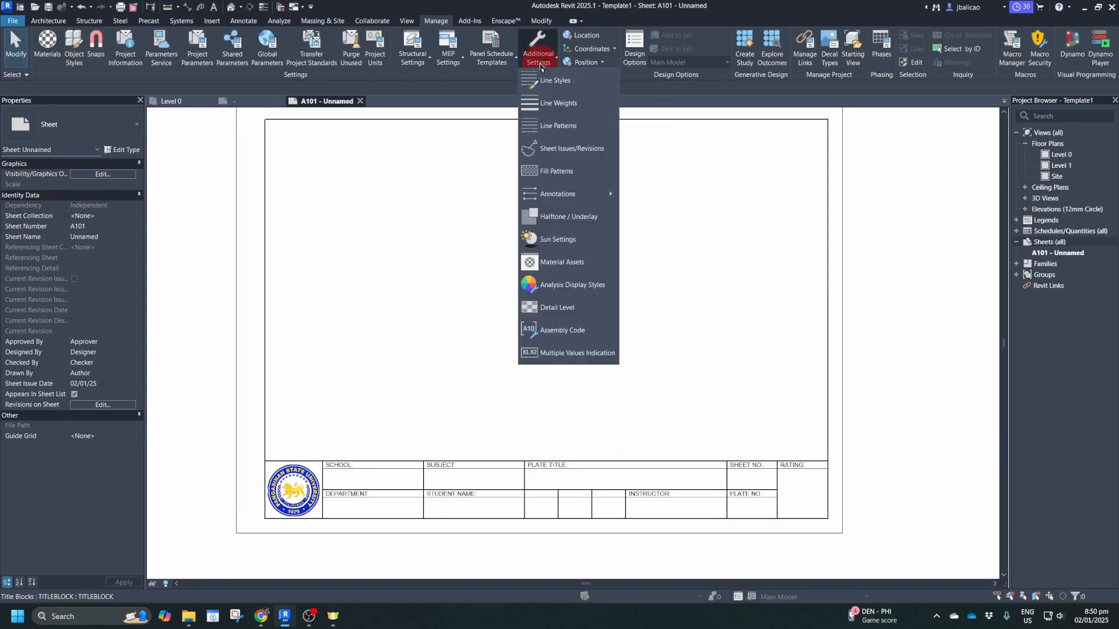
{"action": "left_click", "coordinate": [557, 108]}
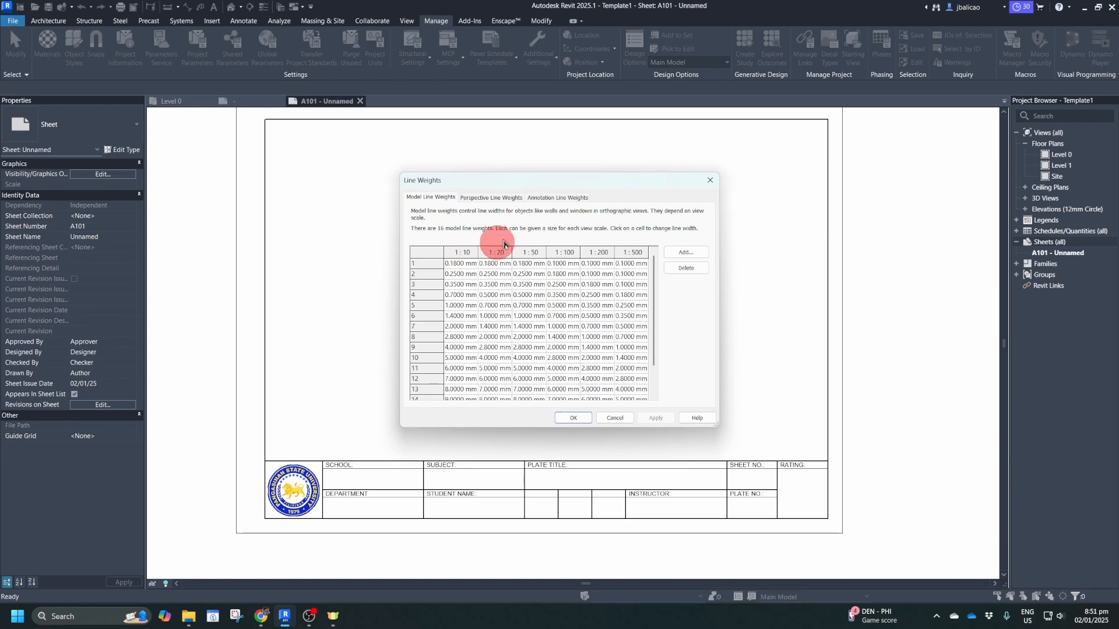
{"action": "left_click", "coordinate": [548, 198]}
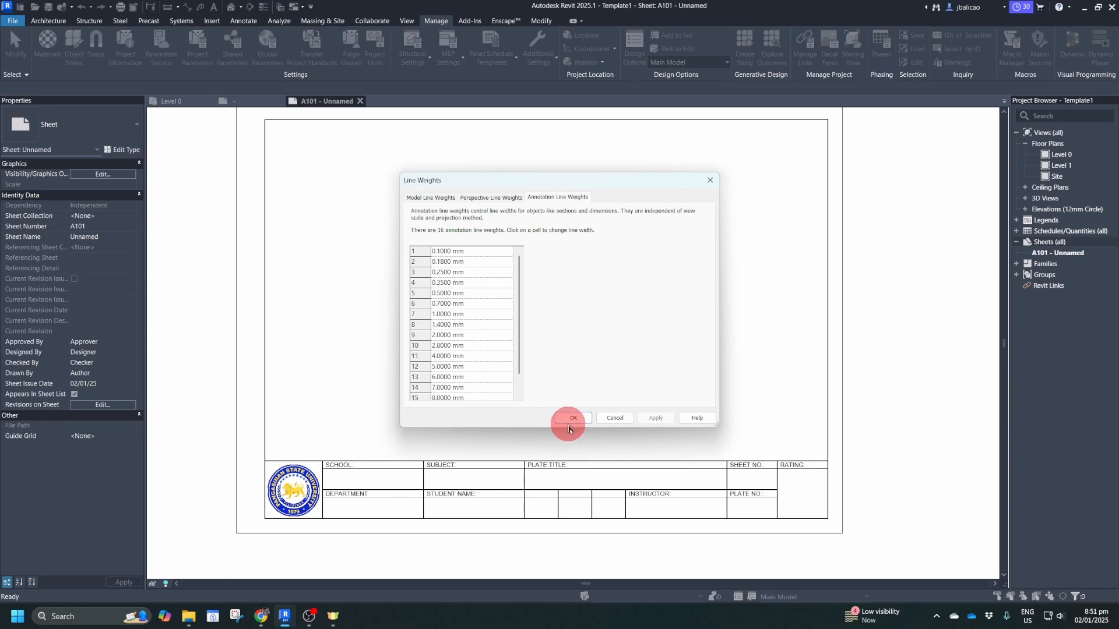
{"action": "left_click", "coordinate": [572, 415]}
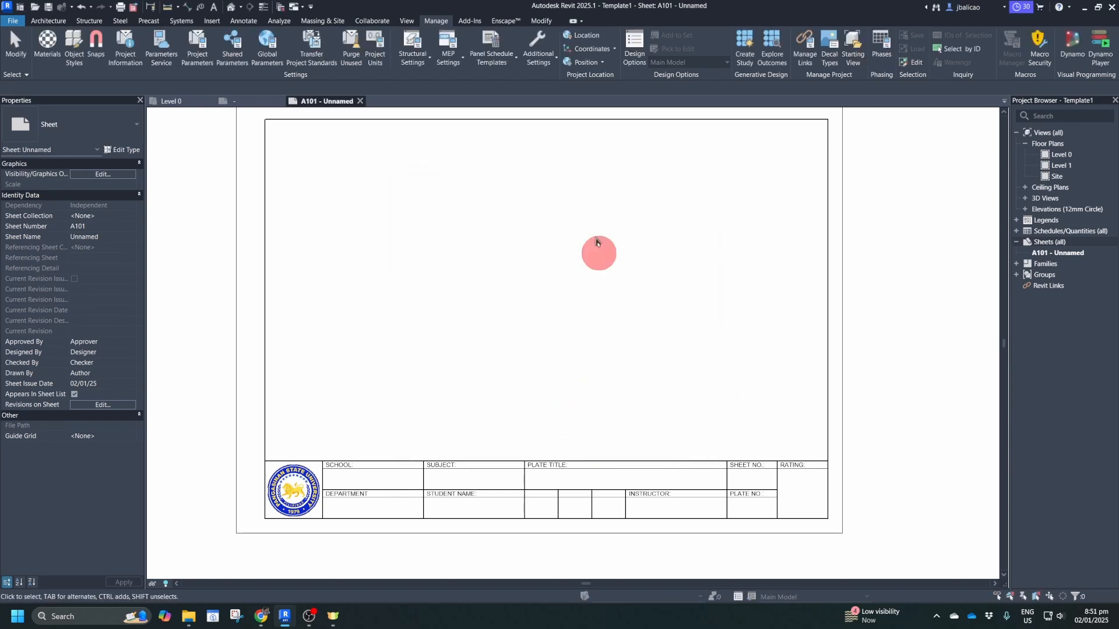
Set the projection line weight of the Title Blocks <Thin Lines> subcategory to 3 in Object Styles and check the sheet's lines.
{"action": "left_click", "coordinate": [80, 58]}
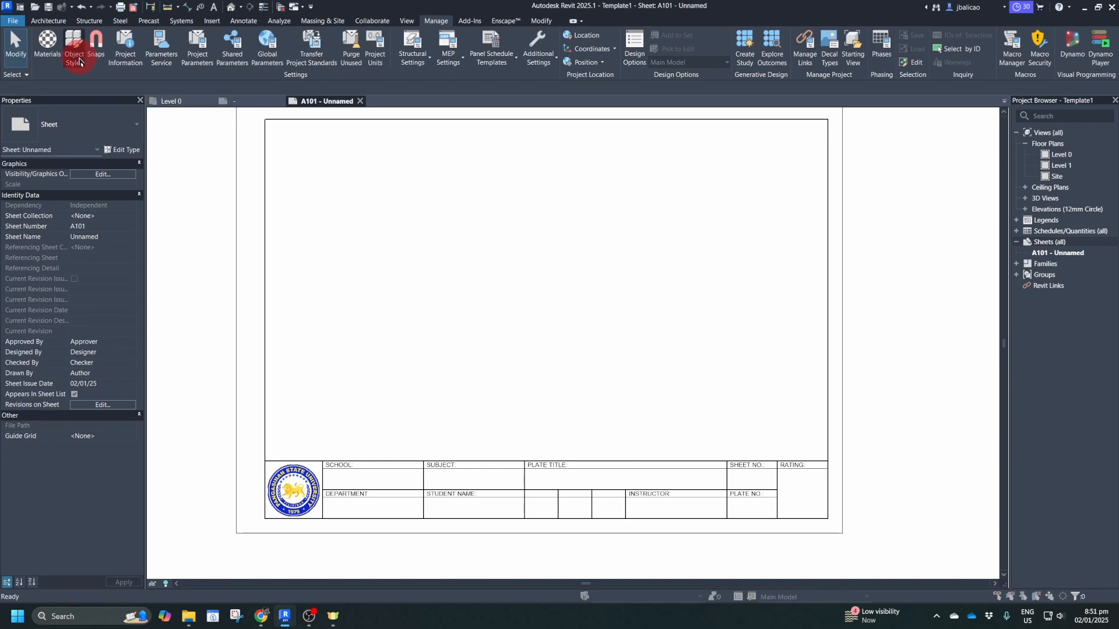
{"action": "left_click", "coordinate": [437, 169]}
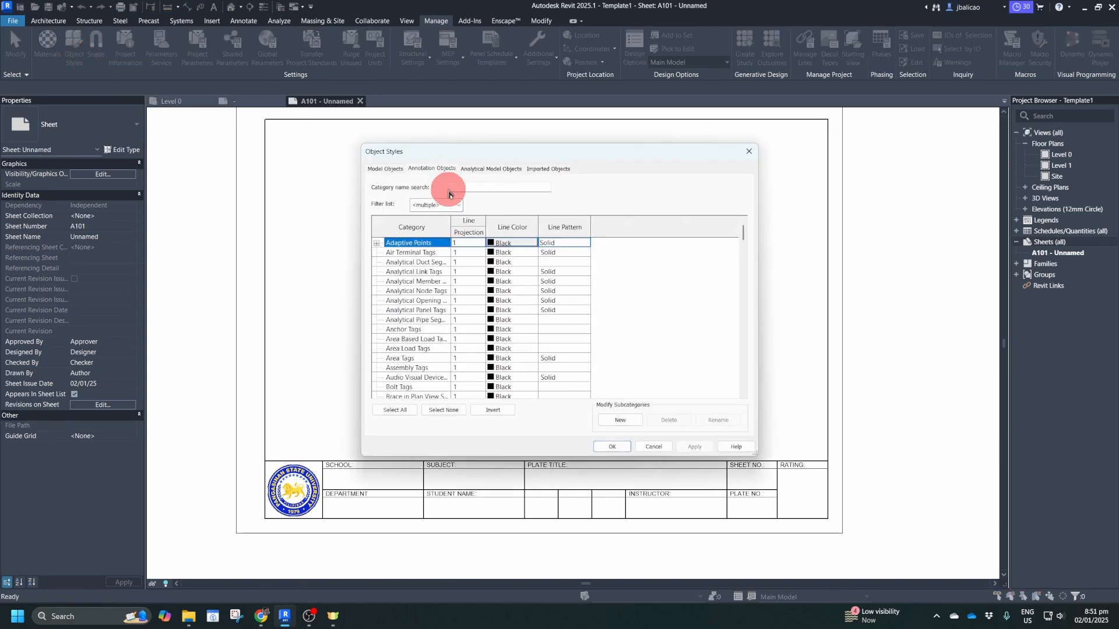
{"action": "left_click_drag", "start_coordinate": [742, 237], "coordinate": [742, 391]}
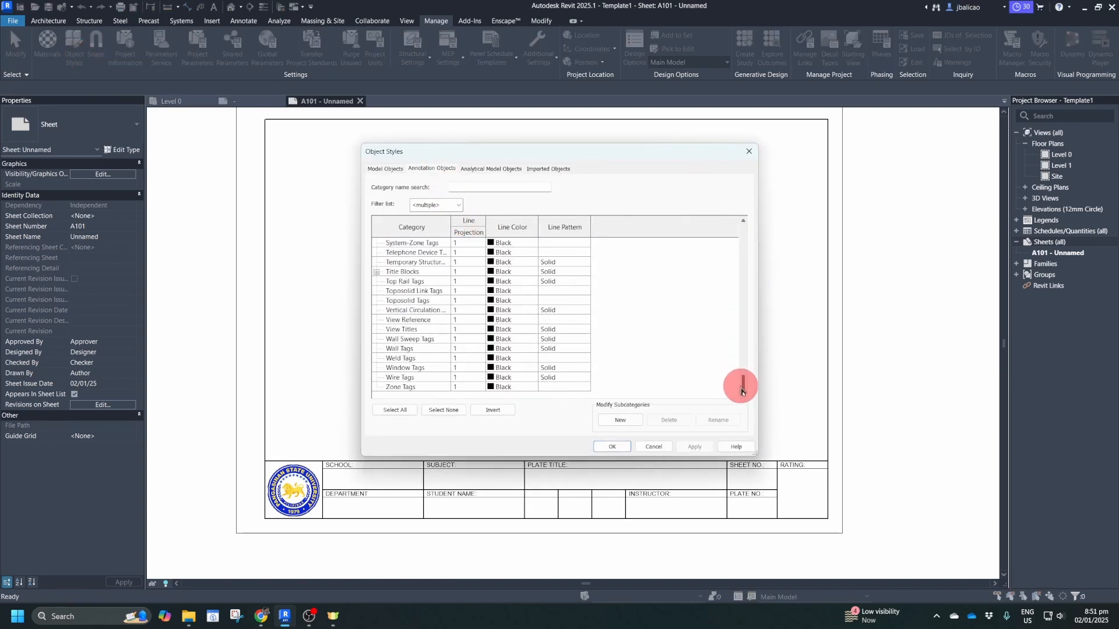
{"action": "left_click", "coordinate": [376, 271]}
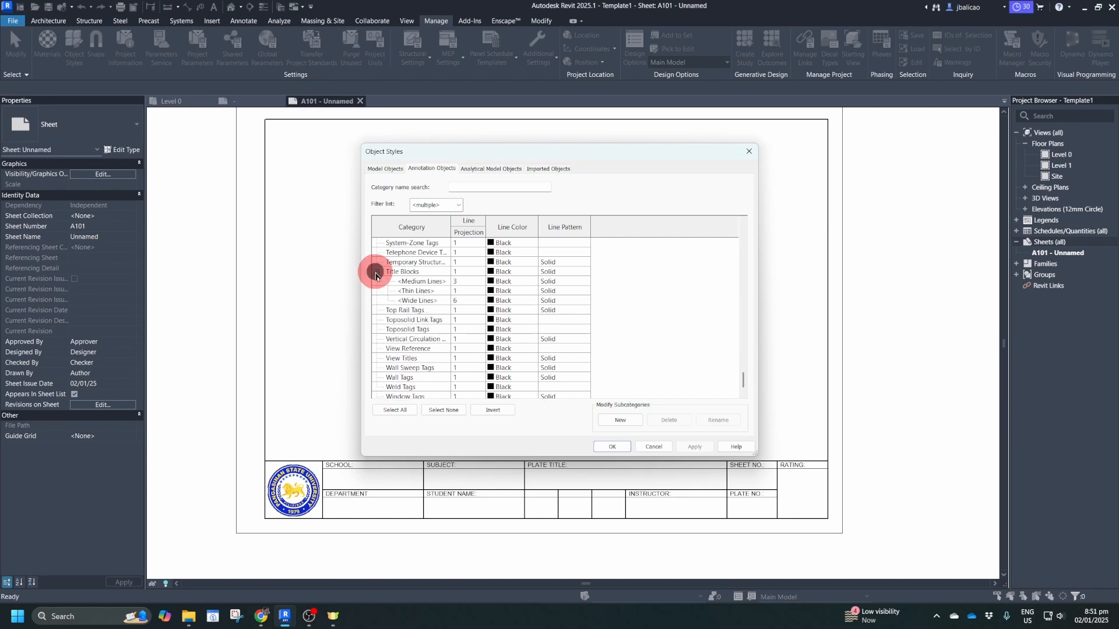
{"action": "left_click", "coordinate": [474, 291]}
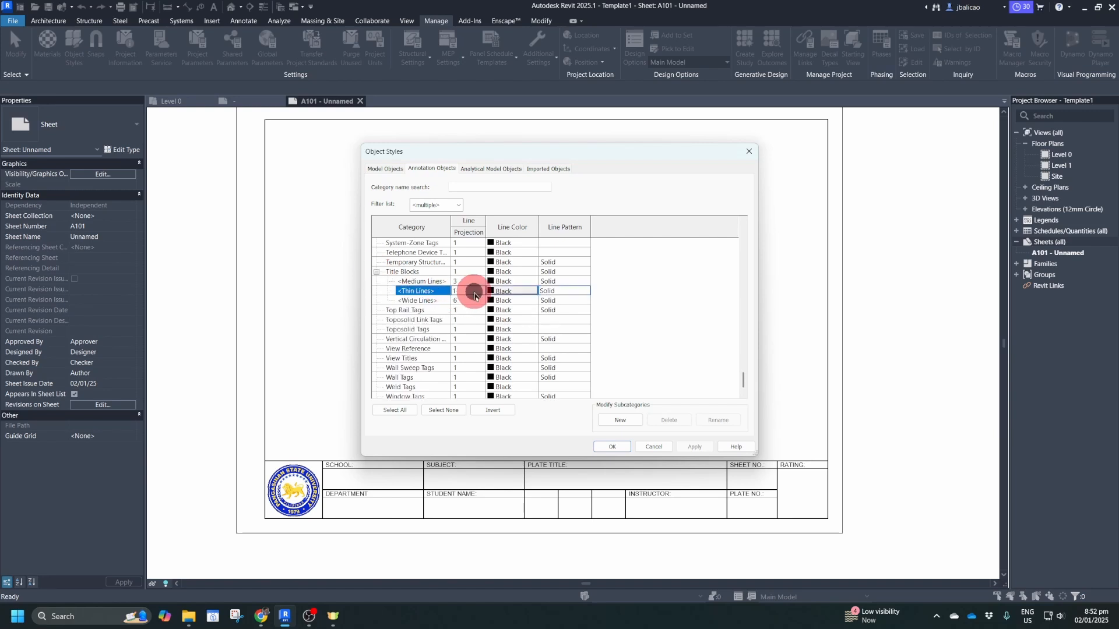
{"action": "left_click", "coordinate": [482, 292]}
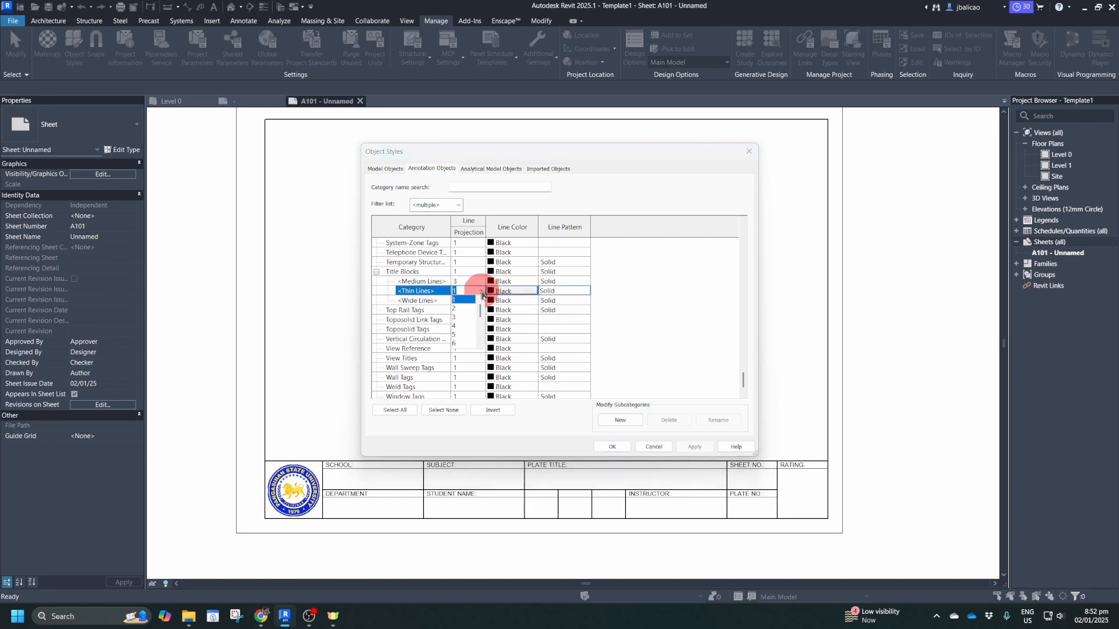
{"action": "left_click", "coordinate": [460, 318]}
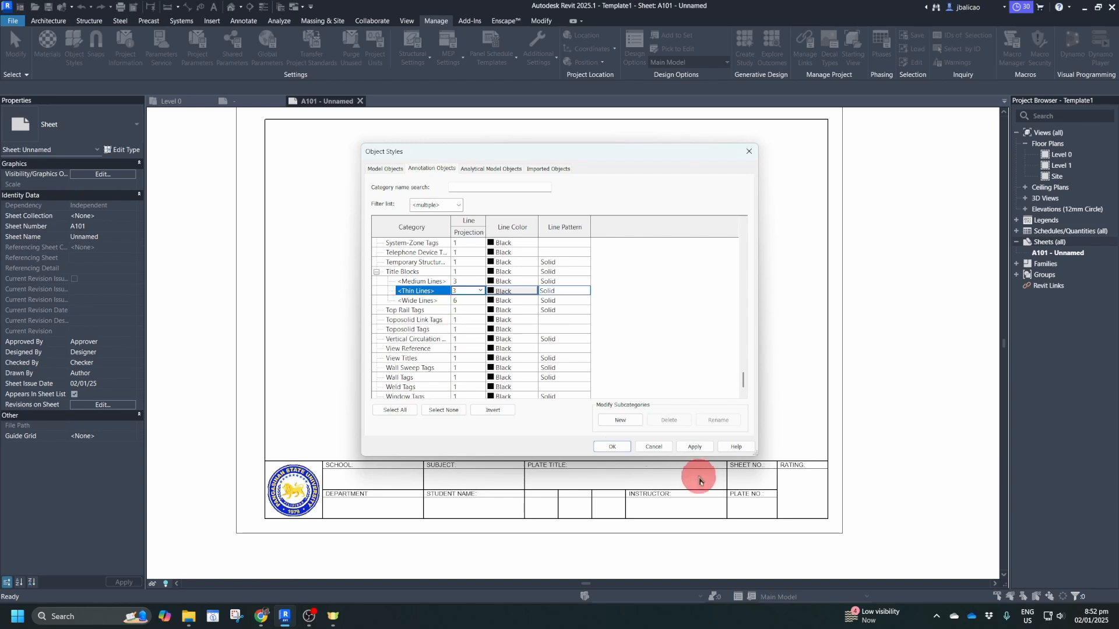
{"action": "left_click", "coordinate": [694, 447]}
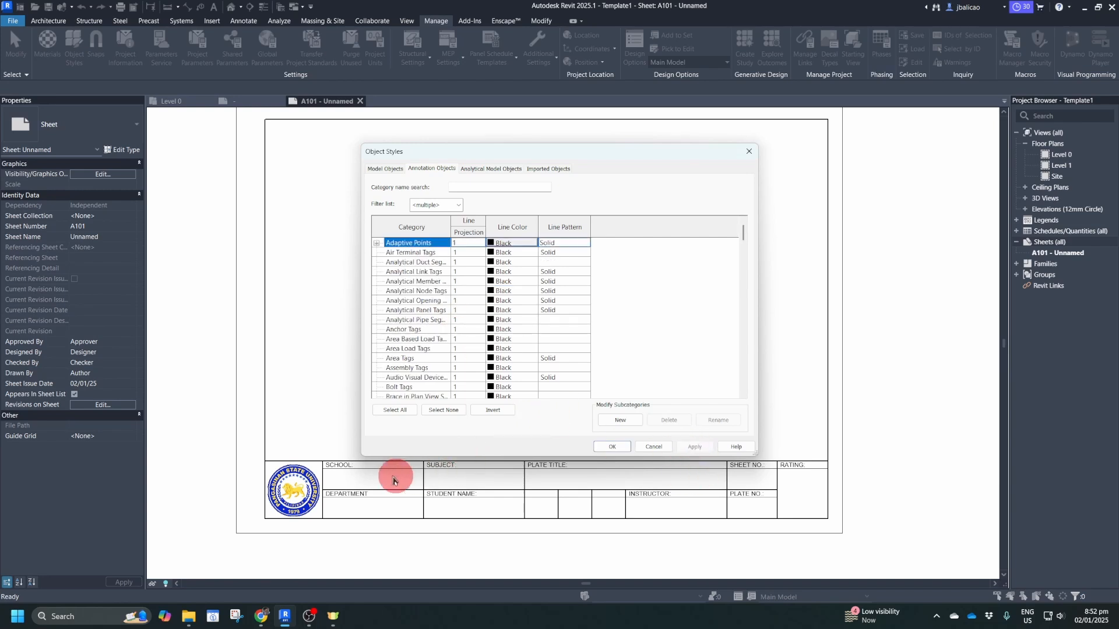
{"action": "left_click", "coordinate": [613, 447]}
{"action": "scroll", "coordinate": [338, 466], "scroll_direction": "up", "scroll_amount": 8}
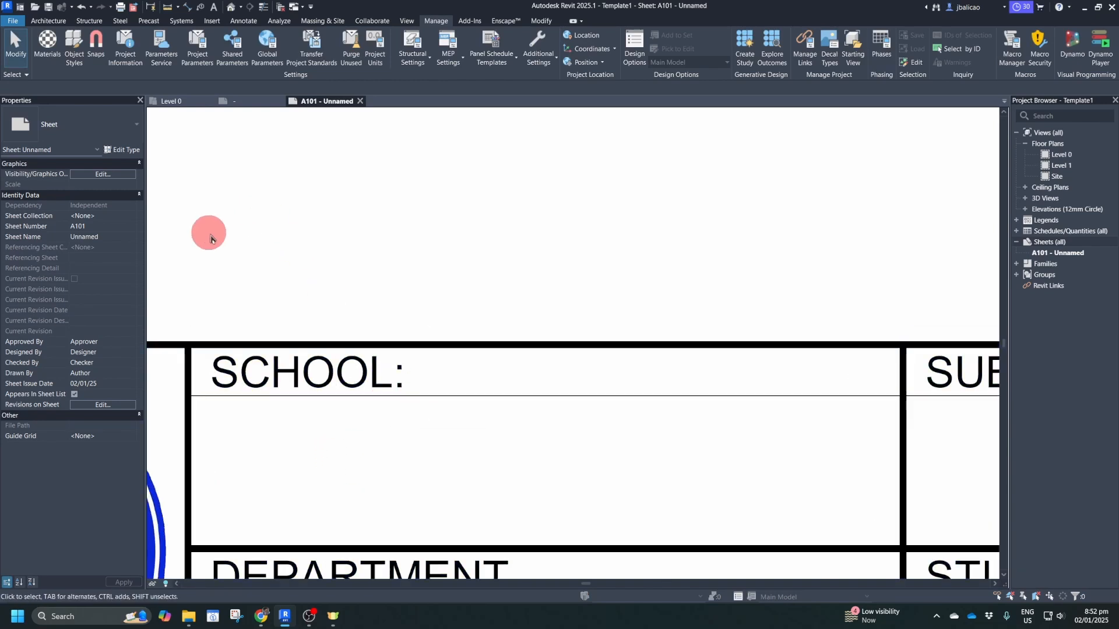
Return the projection line weight of the Title Blocks <Thin Lines> subcategory to 1 in Object Styles and accept the change.
{"action": "left_click", "coordinate": [75, 56]}
{"action": "left_click", "coordinate": [431, 169]}
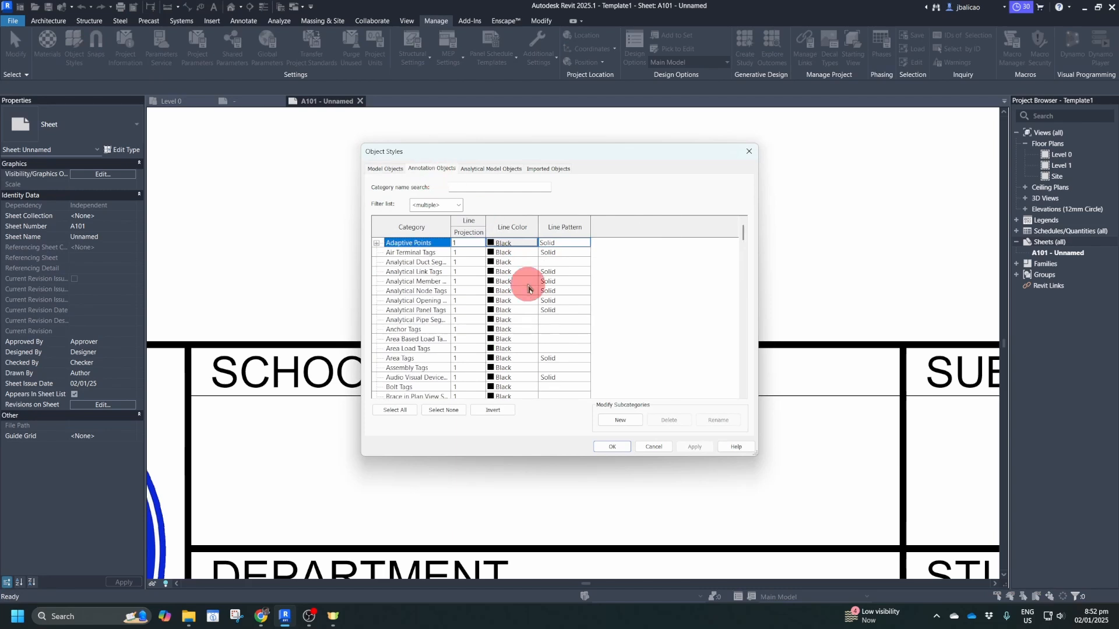
{"action": "scroll", "coordinate": [529, 291], "scroll_direction": "down", "scroll_amount": 20}
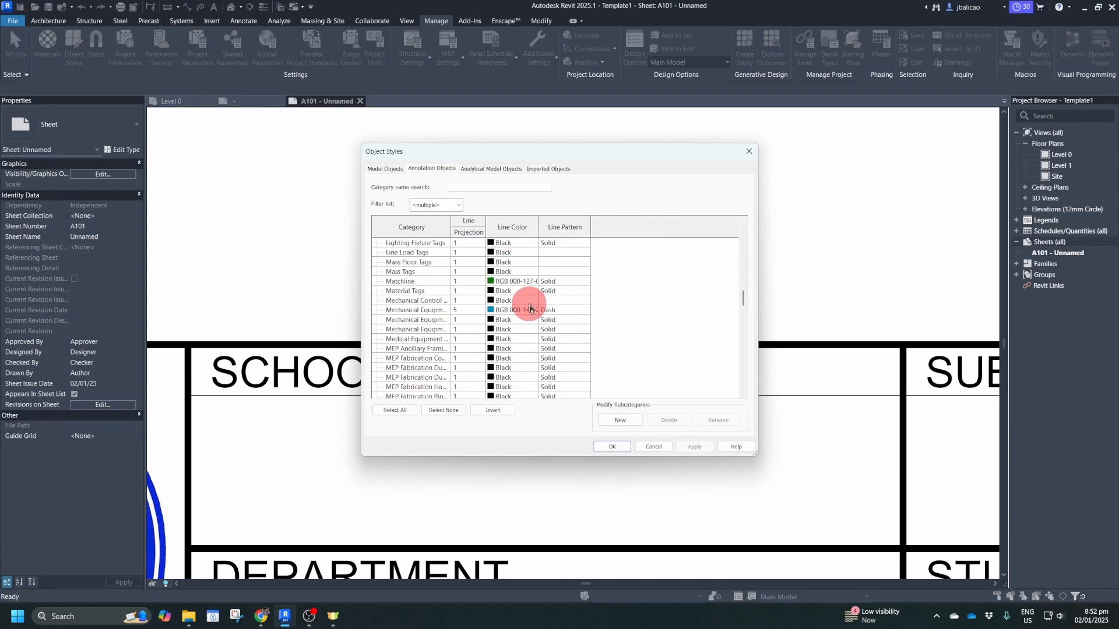
{"action": "scroll", "coordinate": [529, 308], "scroll_direction": "down", "scroll_amount": 20}
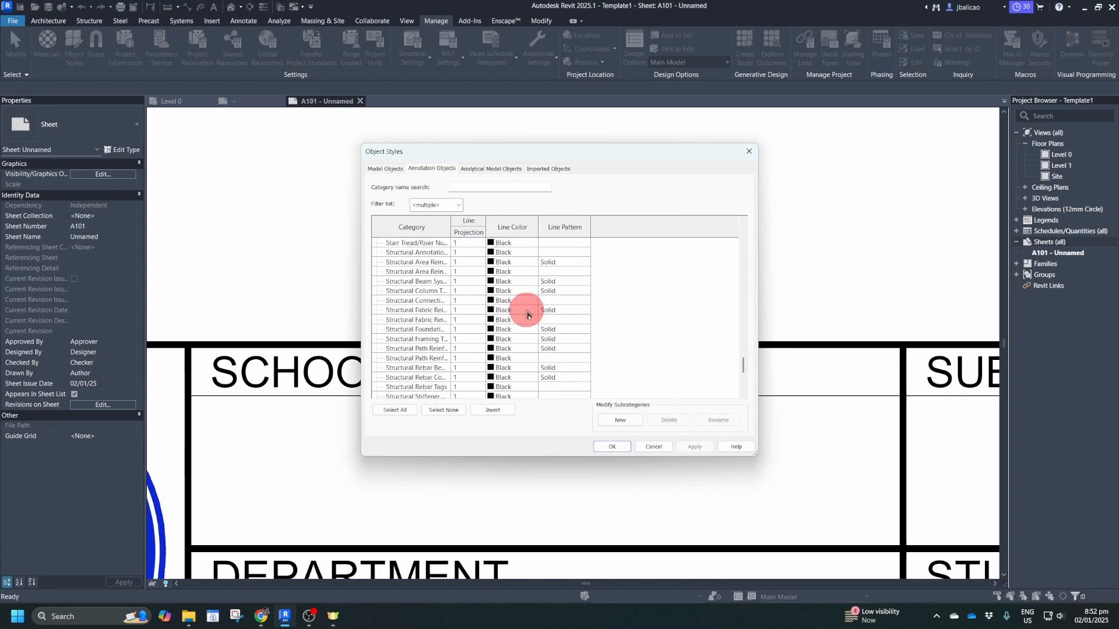
{"action": "scroll", "coordinate": [528, 314], "scroll_direction": "down", "scroll_amount": 5}
{"action": "left_click", "coordinate": [376, 339]}
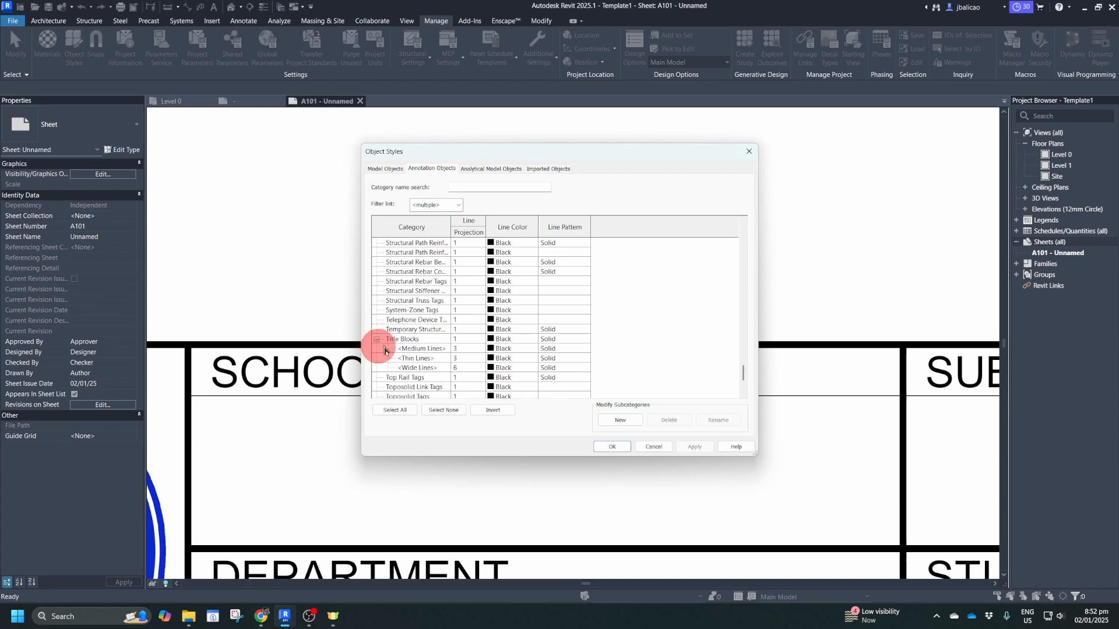
{"action": "left_click", "coordinate": [475, 359]}
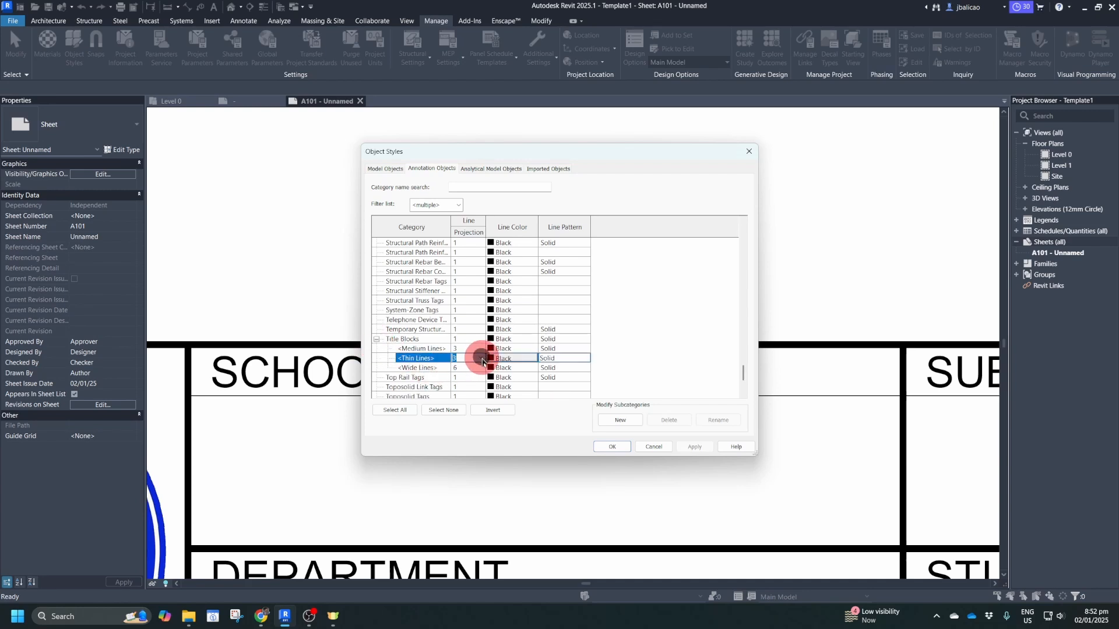
{"action": "left_click", "coordinate": [481, 359]}
{"action": "left_click", "coordinate": [465, 377]}
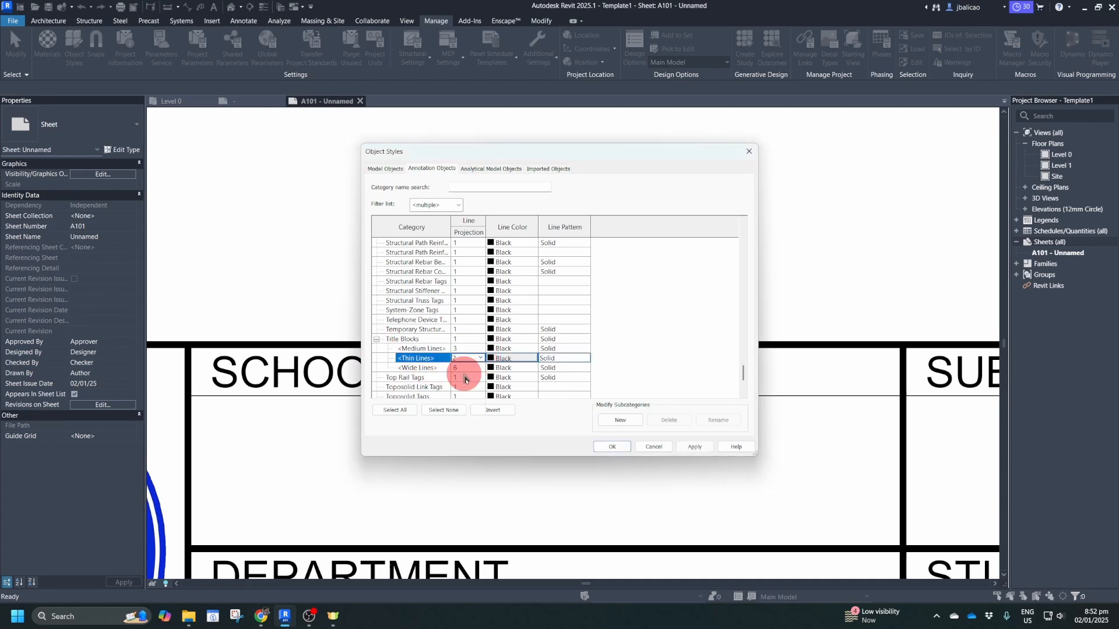
{"action": "left_click", "coordinate": [480, 359]}
{"action": "left_click", "coordinate": [470, 376]}
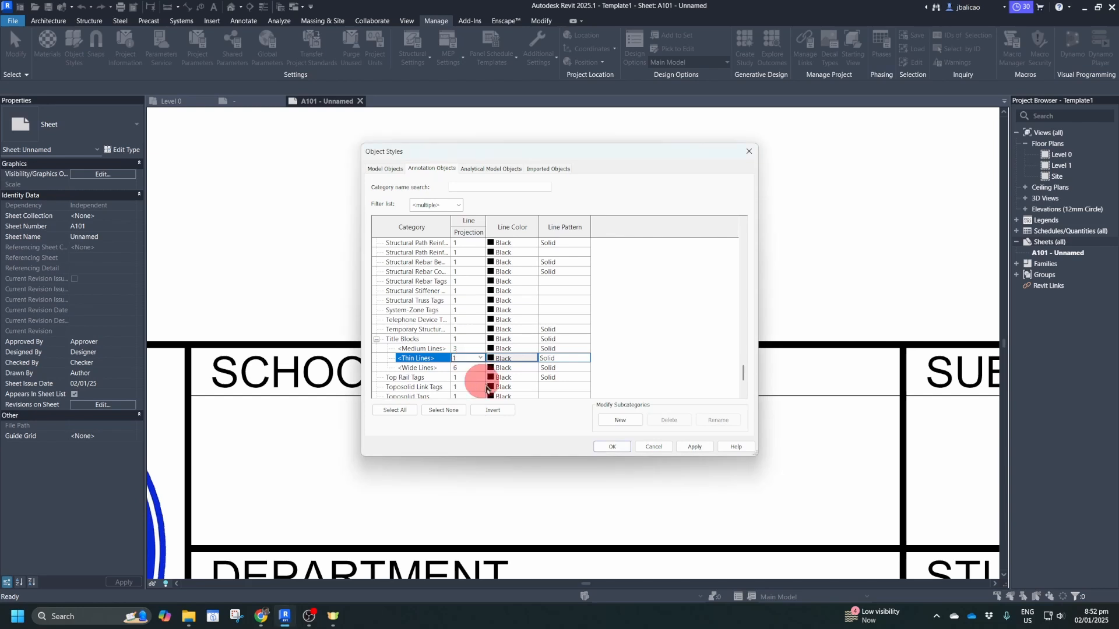
{"action": "left_click", "coordinate": [695, 447]}
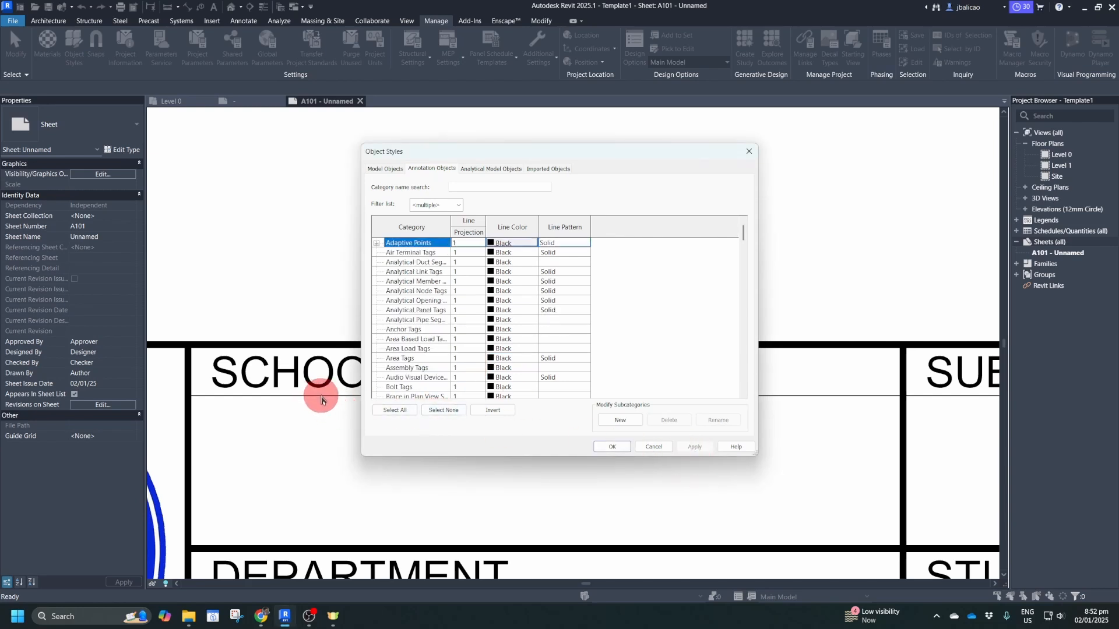
{"action": "left_click_drag", "start_coordinate": [743, 233], "coordinate": [744, 382]}
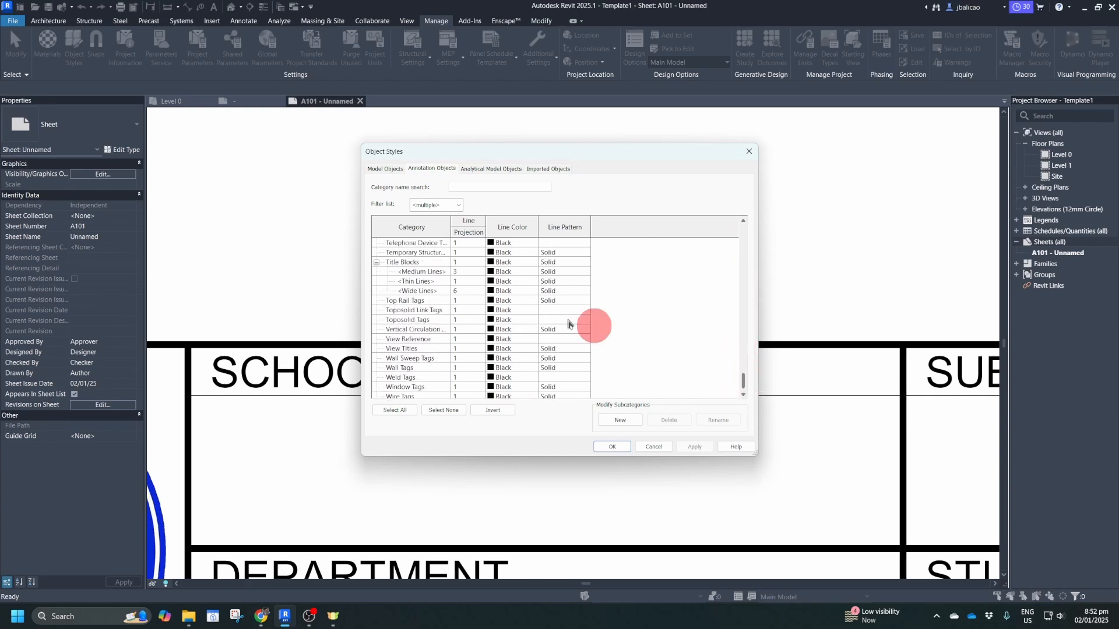
{"action": "left_click", "coordinate": [481, 284]}
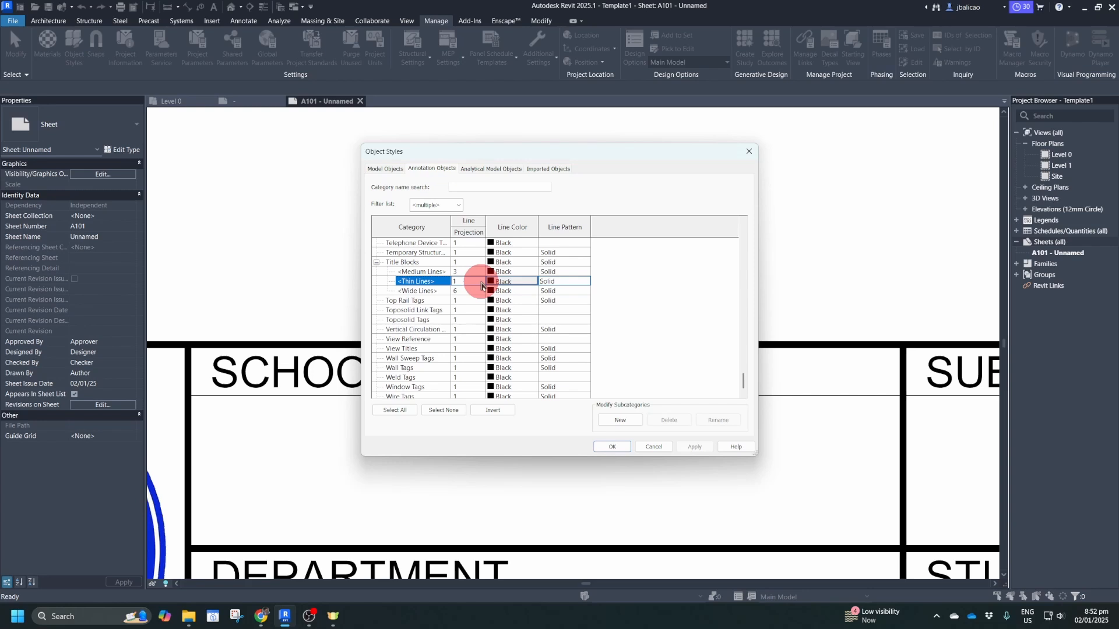
{"action": "left_click", "coordinate": [613, 447]}
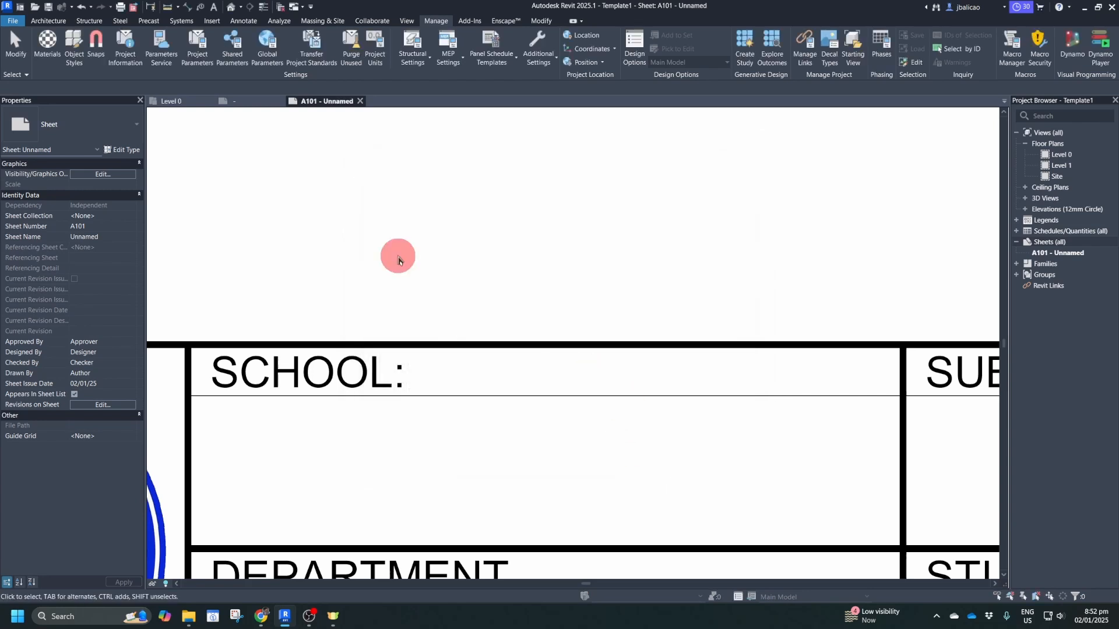
In the title block family, assign the <Thin Lines> subcategory to the horizontal lines beneath the SCHOOL and DEPARTMENT labels.
{"action": "left_click", "coordinate": [258, 103]}
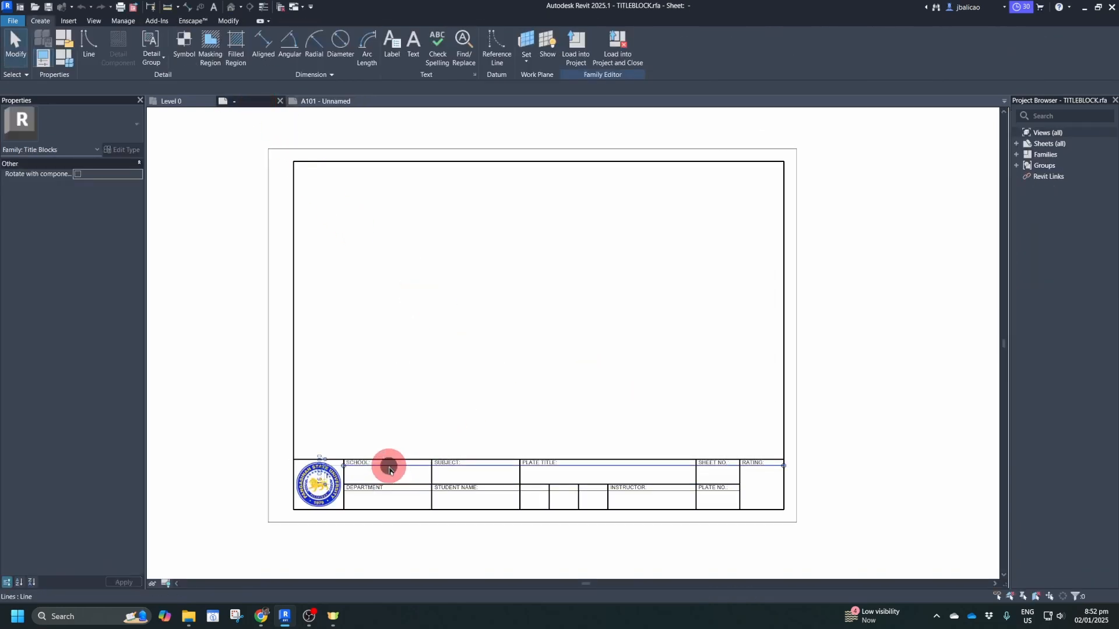
{"action": "left_click", "coordinate": [389, 469]}
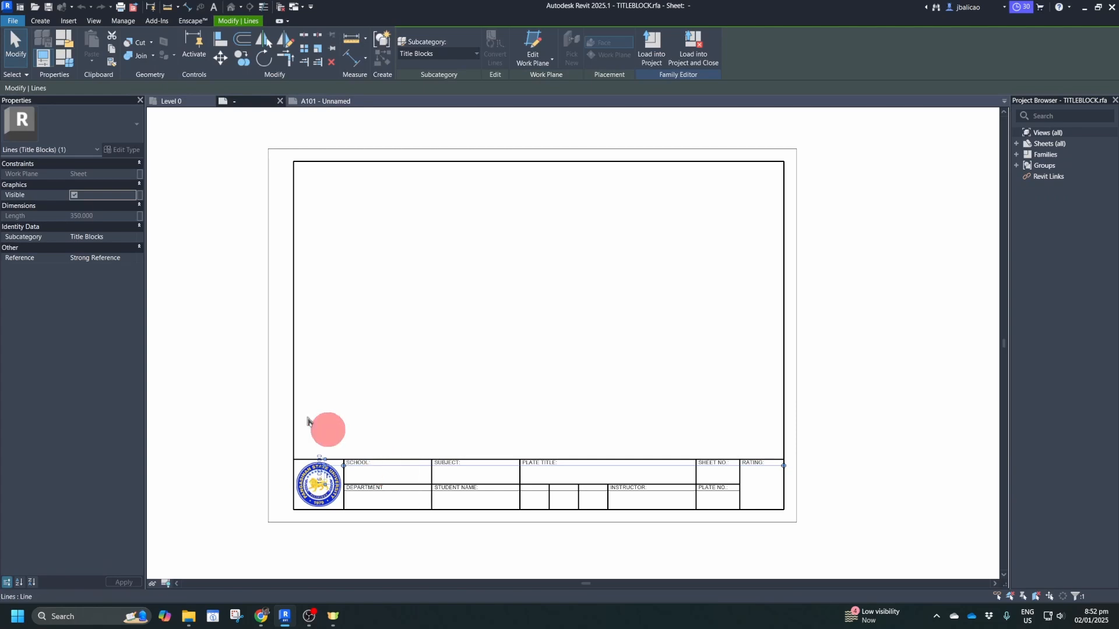
{"action": "left_click", "coordinate": [132, 241]}
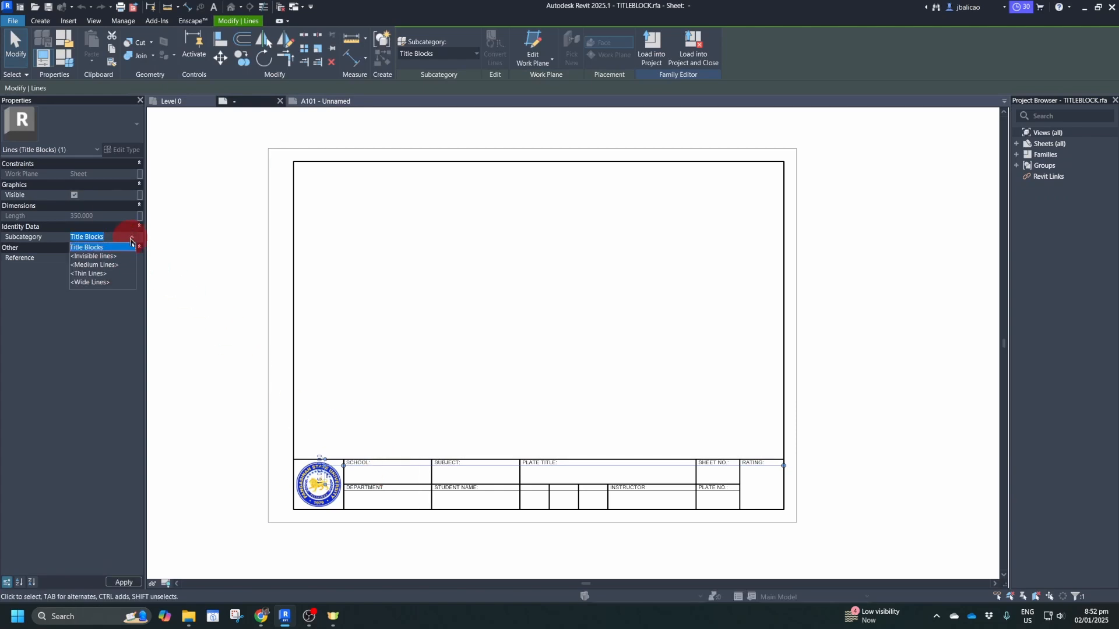
{"action": "left_click", "coordinate": [100, 275]}
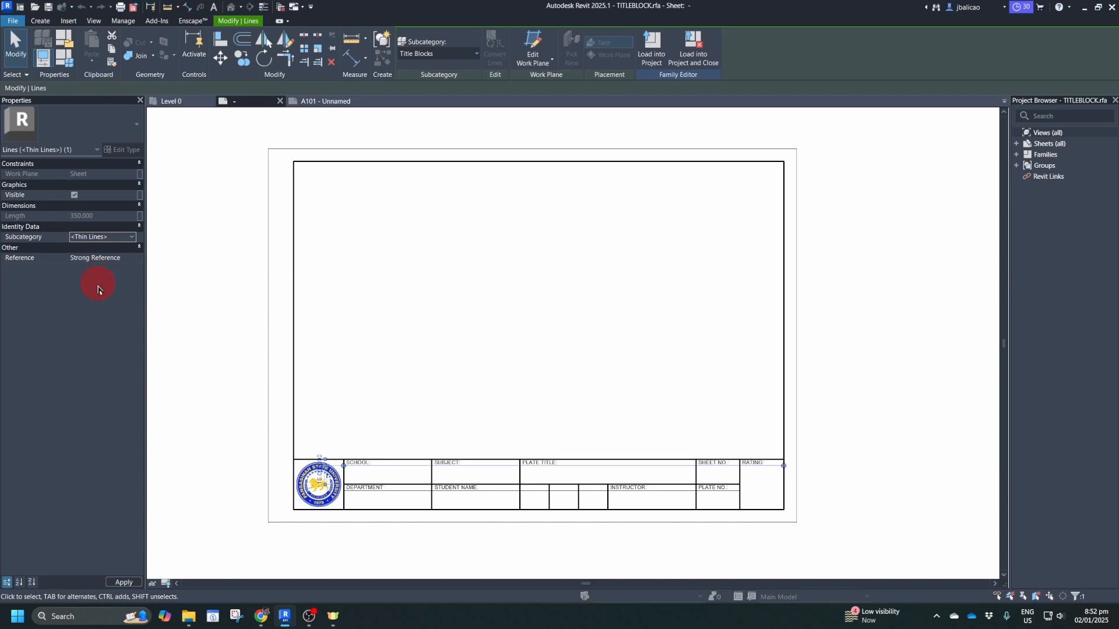
{"action": "scroll", "coordinate": [375, 510], "scroll_direction": "up", "scroll_amount": 3}
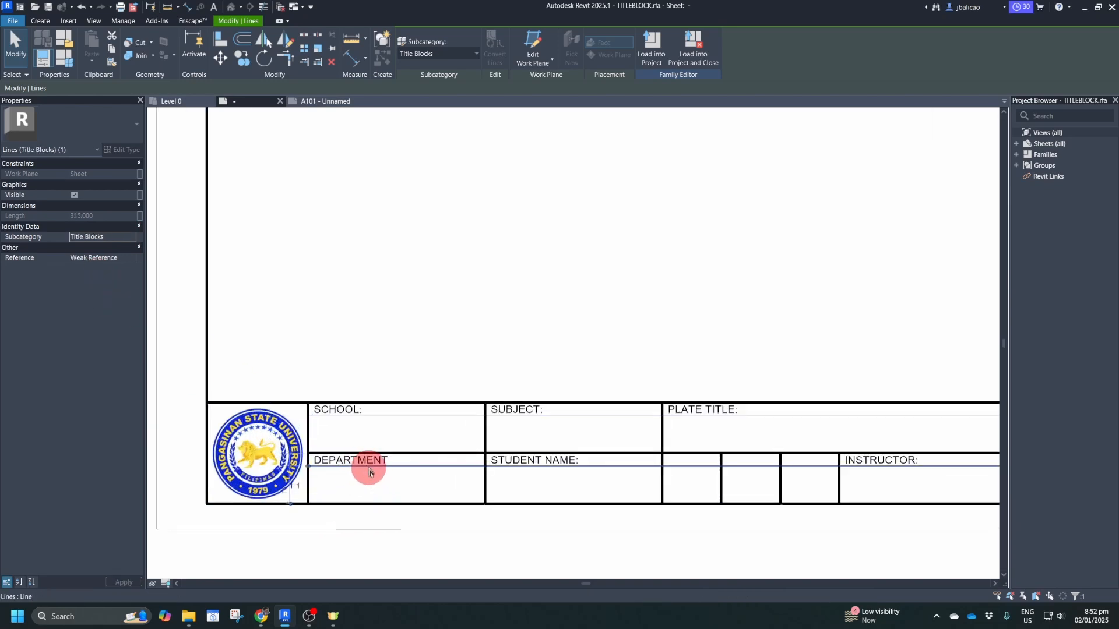
{"action": "left_click", "coordinate": [131, 239]}
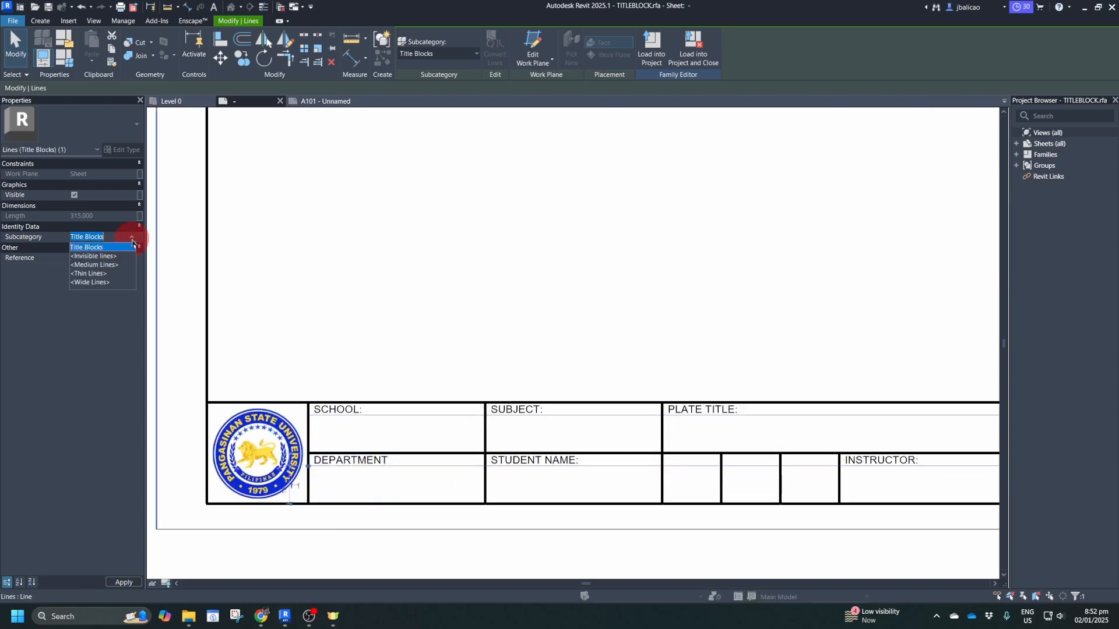
{"action": "left_click", "coordinate": [95, 272]}
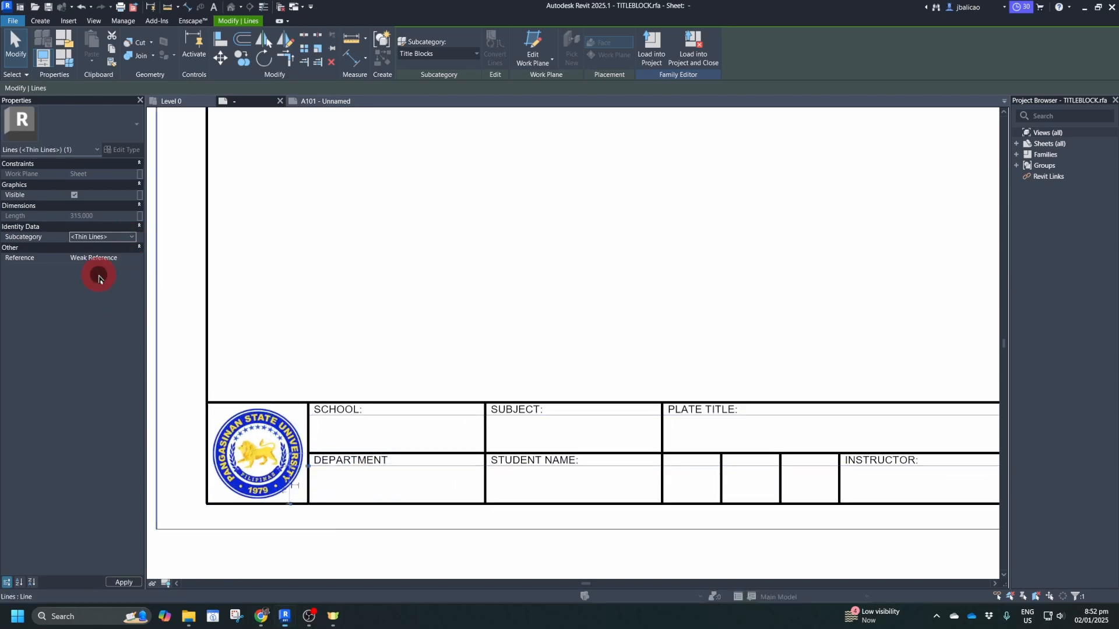
{"action": "left_click", "coordinate": [384, 339]}
Load the edited title block family into the project and inspect its lines on sheet A101.
{"action": "left_click", "coordinate": [410, 54]}
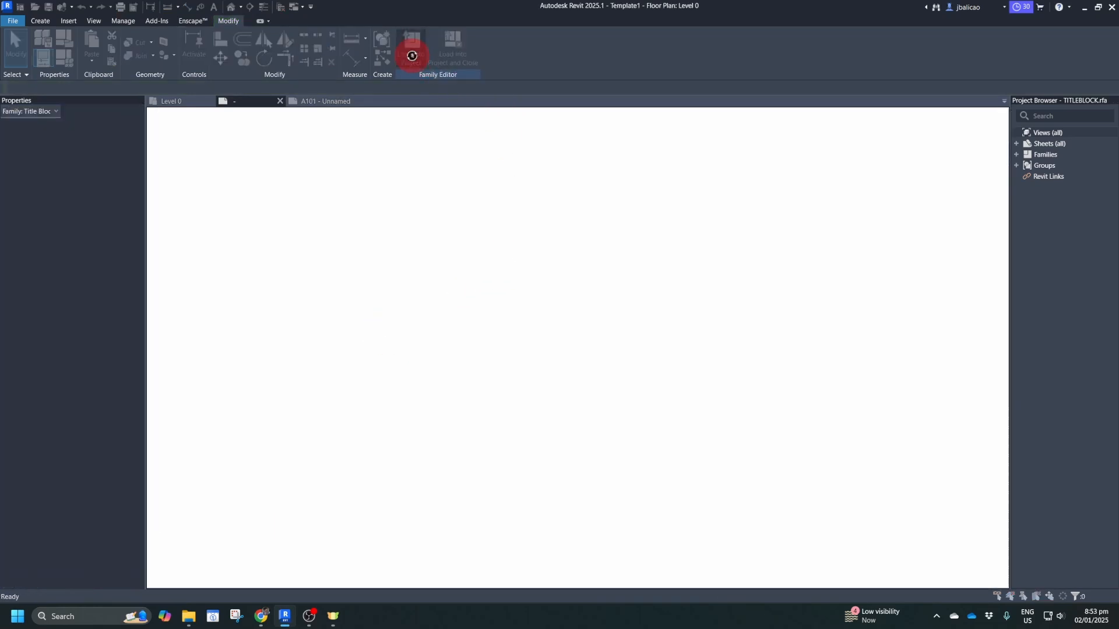
{"action": "left_click", "coordinate": [547, 278]}
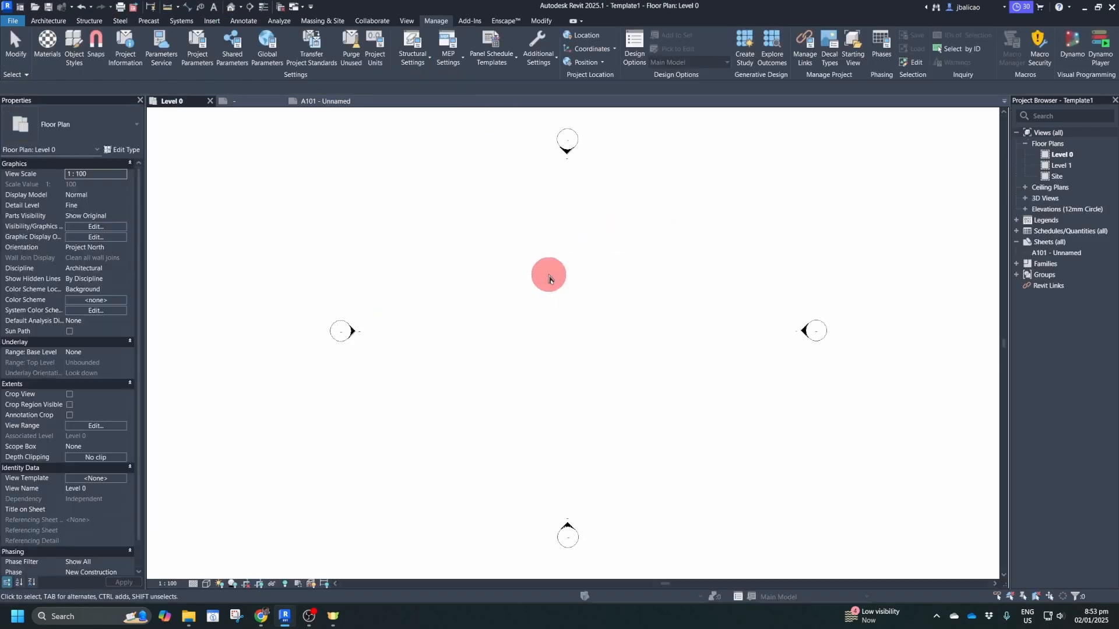
{"action": "left_click", "coordinate": [257, 105]}
{"action": "left_click", "coordinate": [318, 106]}
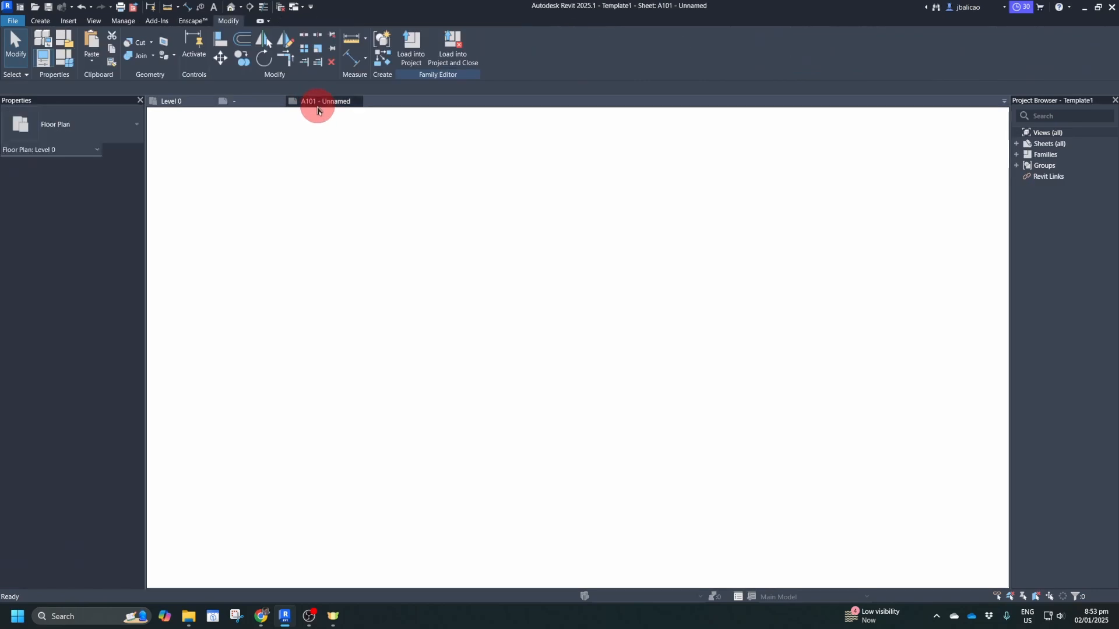
{"action": "scroll", "coordinate": [432, 287], "scroll_direction": "down", "scroll_amount": 4}
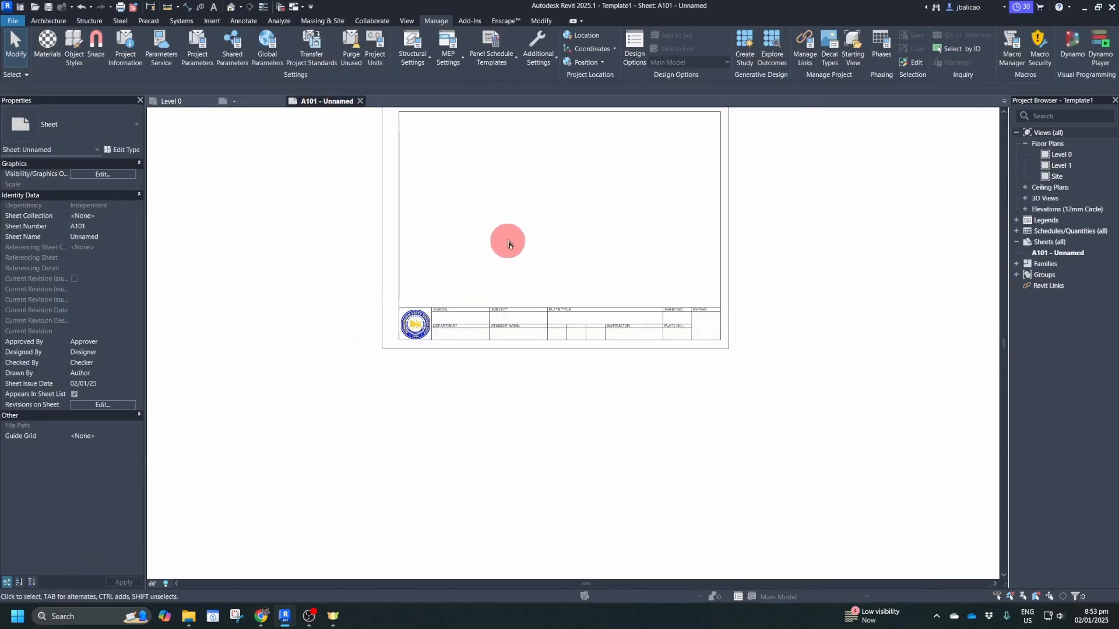
{"action": "scroll", "coordinate": [420, 357], "scroll_direction": "up", "scroll_amount": 5}
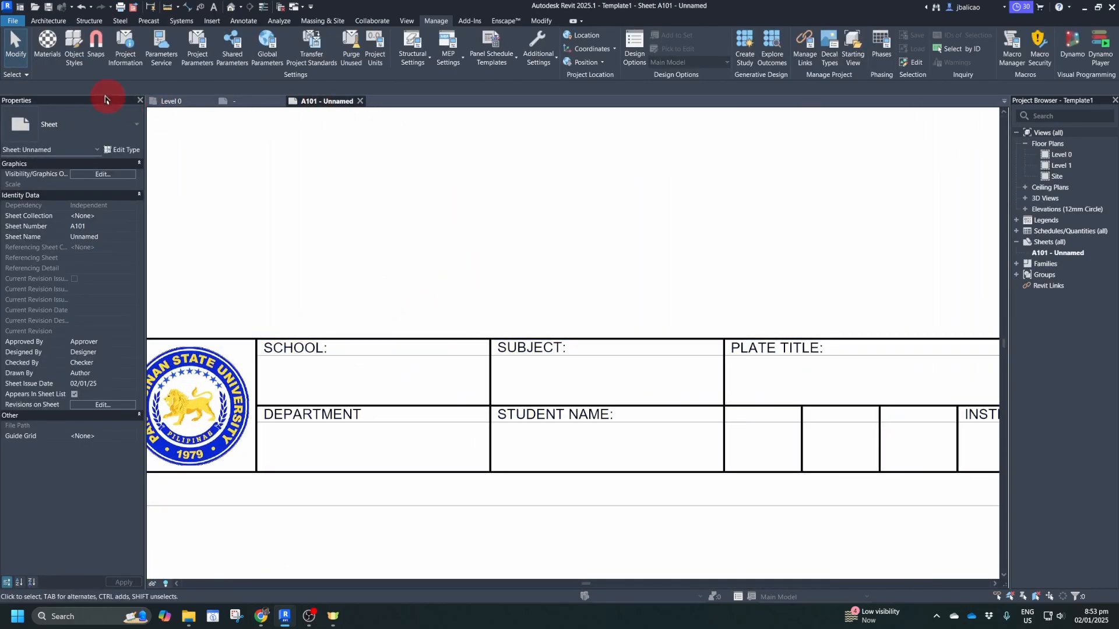
Set the projection line weight of the Title Blocks <Thin Lines> subcategory to 3 in Object Styles and inspect the SCHOOL and DEPARTMENT lines.
{"action": "left_click", "coordinate": [74, 48]}
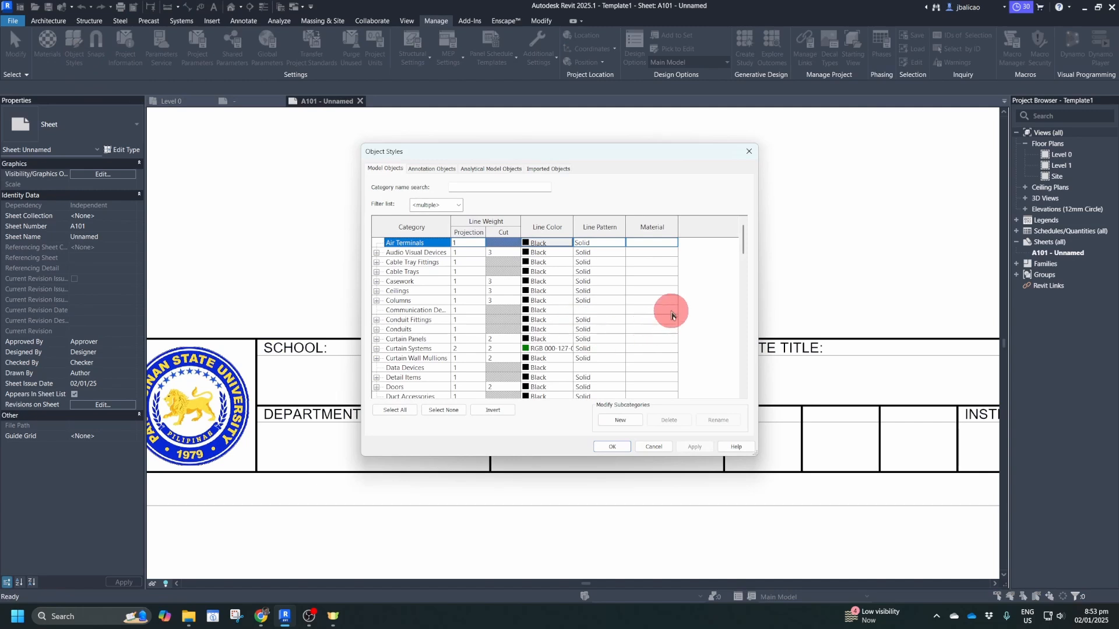
{"action": "left_click_drag", "start_coordinate": [742, 256], "coordinate": [742, 400]}
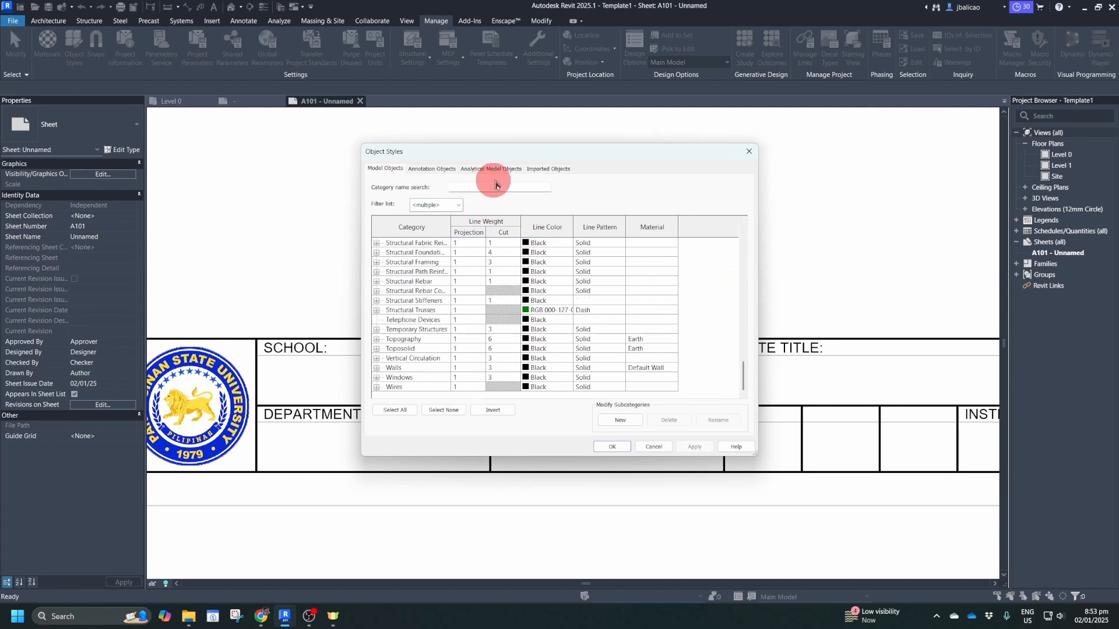
{"action": "left_click", "coordinate": [431, 168]}
{"action": "left_click_drag", "start_coordinate": [742, 232], "coordinate": [742, 407]}
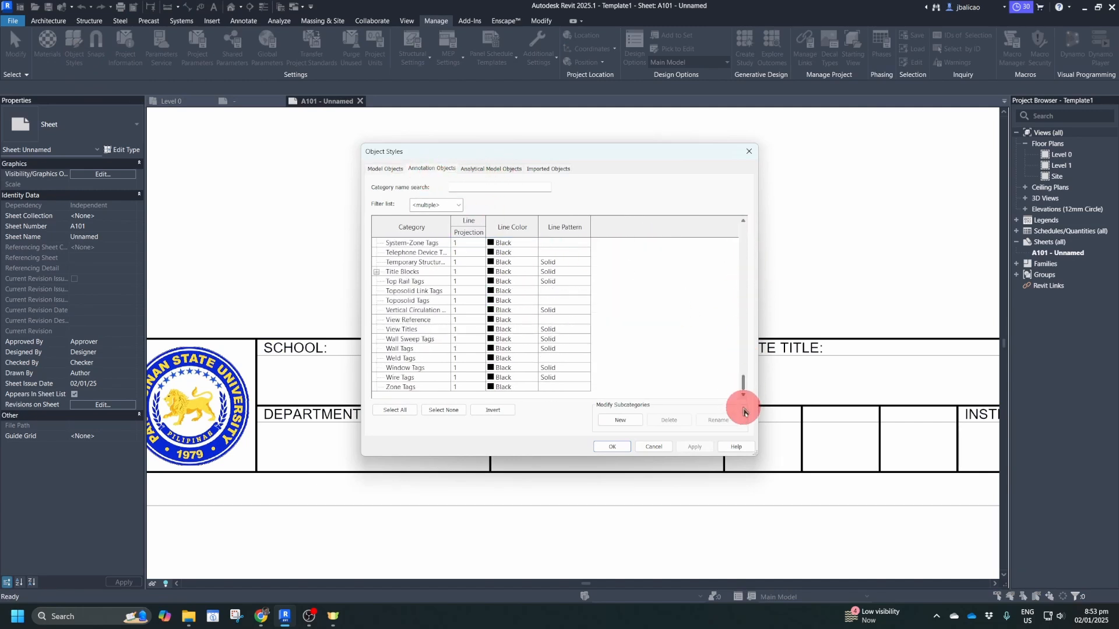
{"action": "left_click", "coordinate": [377, 272]}
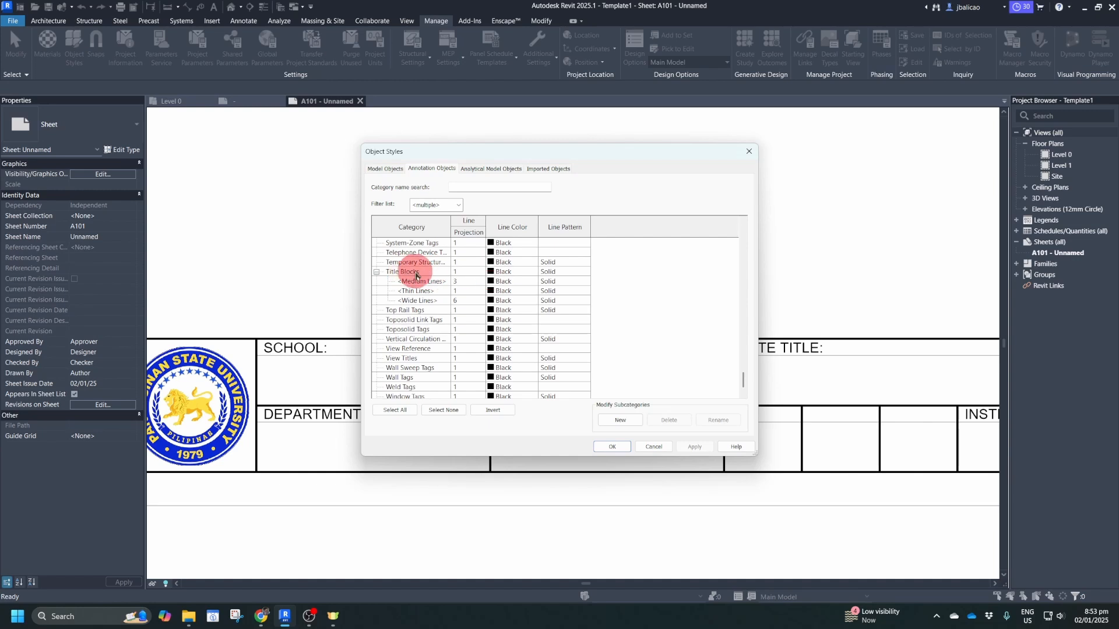
{"action": "left_click", "coordinate": [484, 293]}
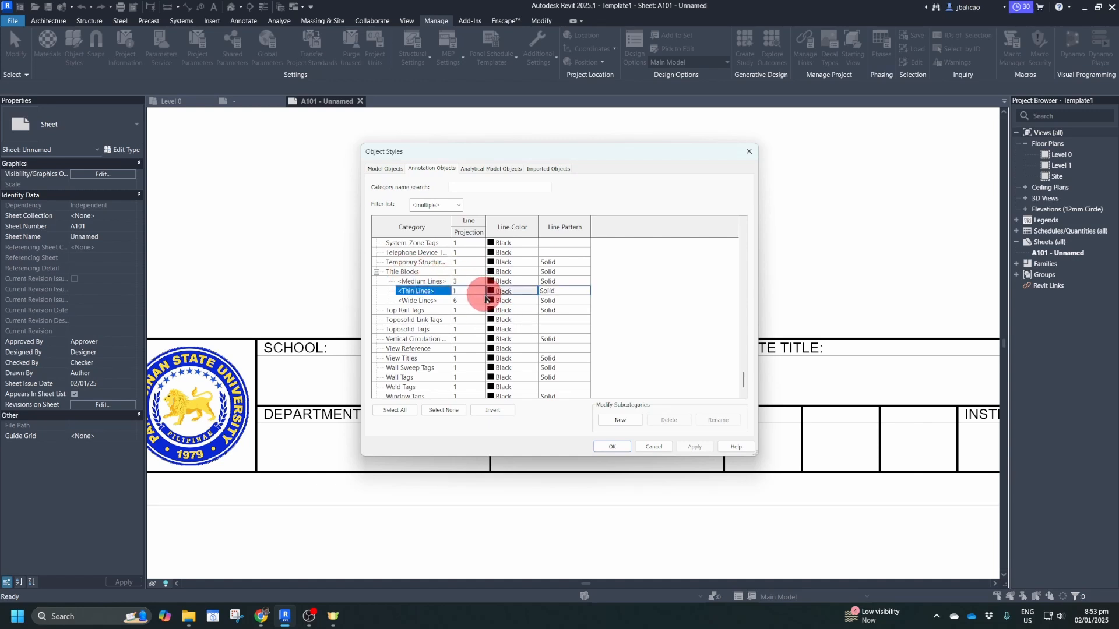
{"action": "left_click", "coordinate": [481, 292]}
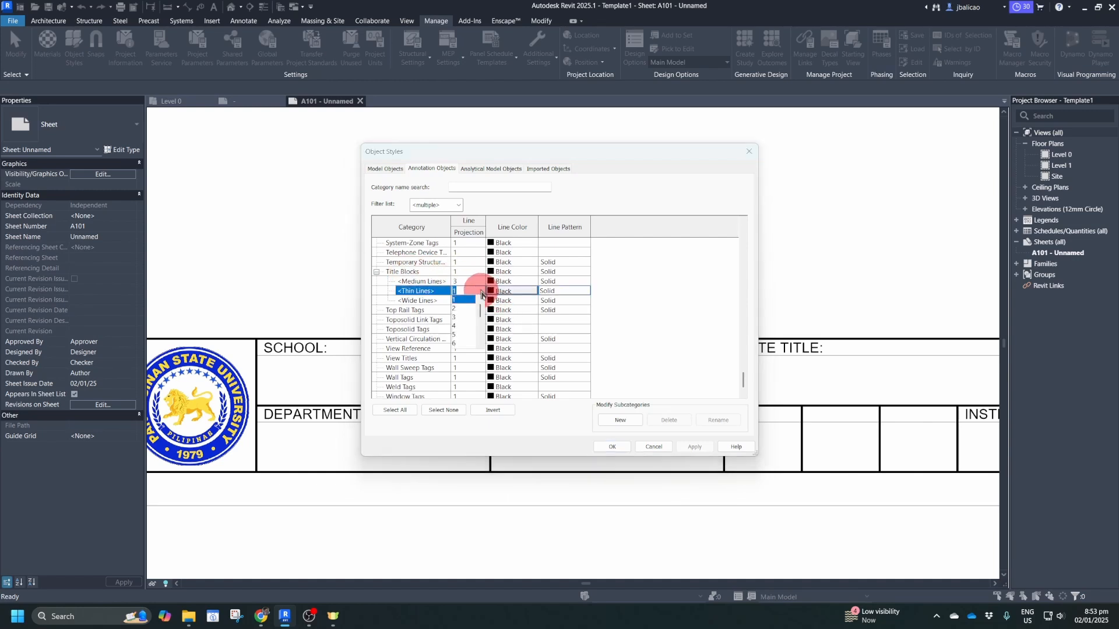
{"action": "left_click", "coordinate": [457, 318]}
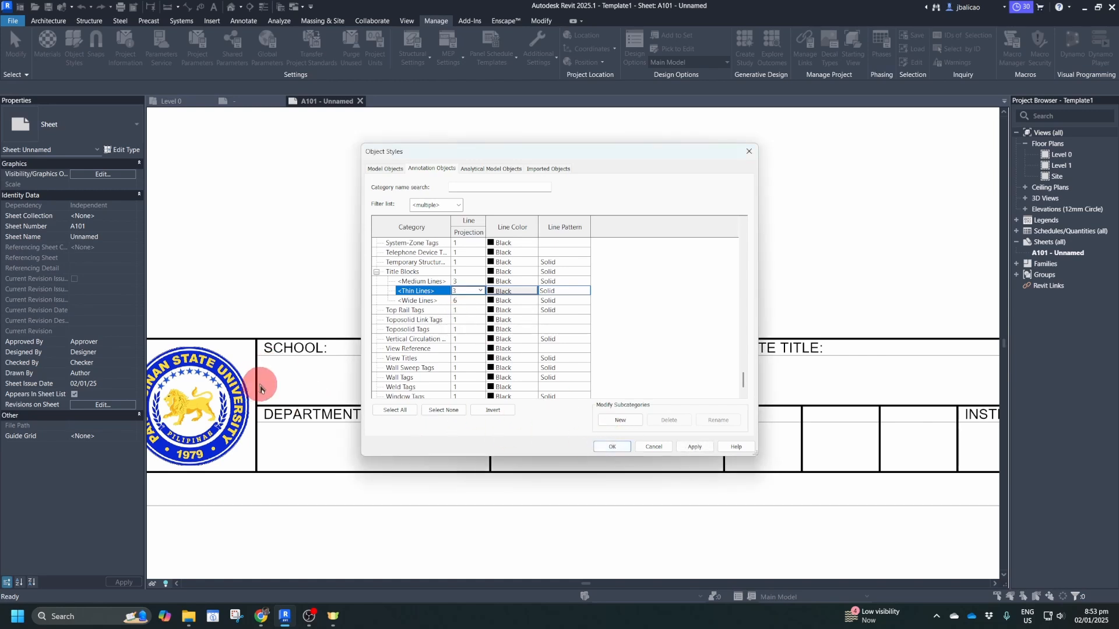
{"action": "left_click", "coordinate": [690, 447]}
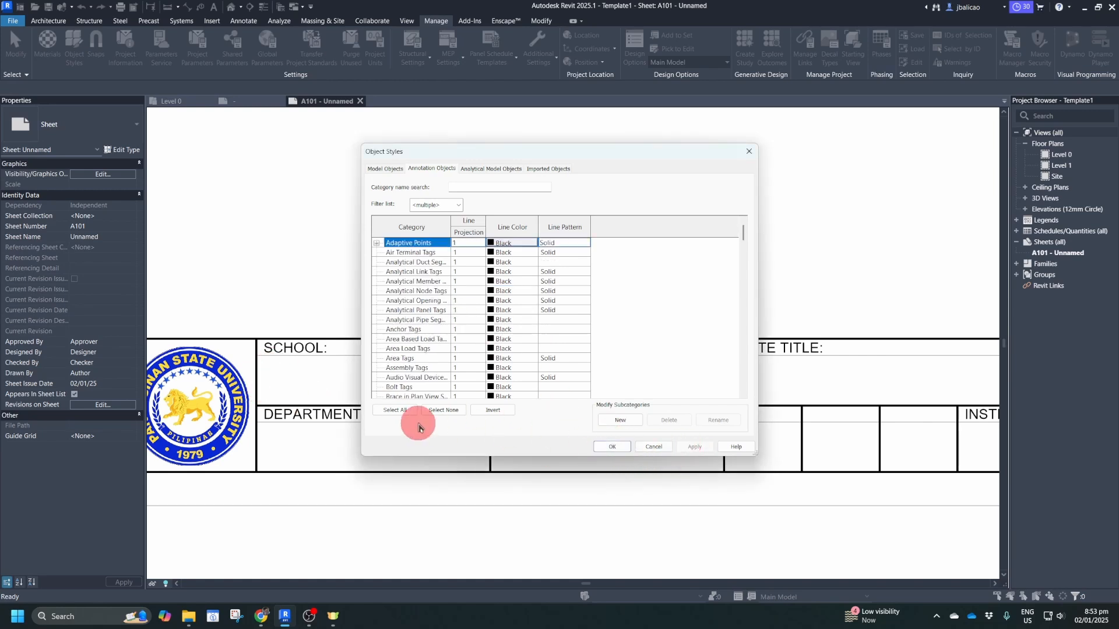
{"action": "left_click", "coordinate": [612, 447]}
{"action": "scroll", "coordinate": [270, 374], "scroll_direction": "up", "scroll_amount": 5}
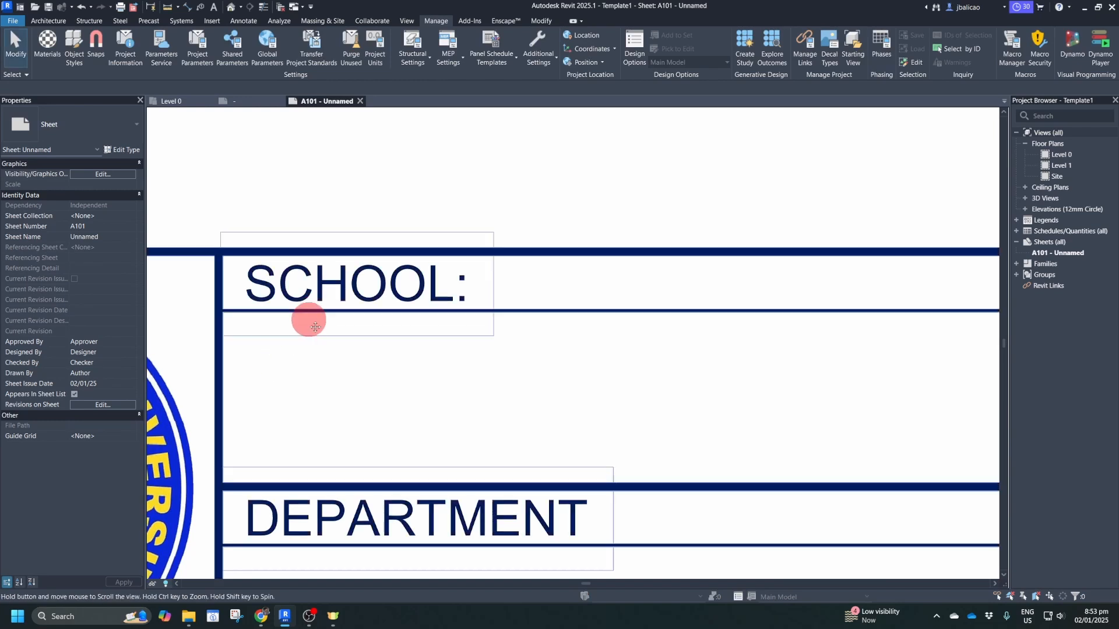
{"action": "middle_click_drag", "start_coordinate": [315, 327], "coordinate": [307, 343]}
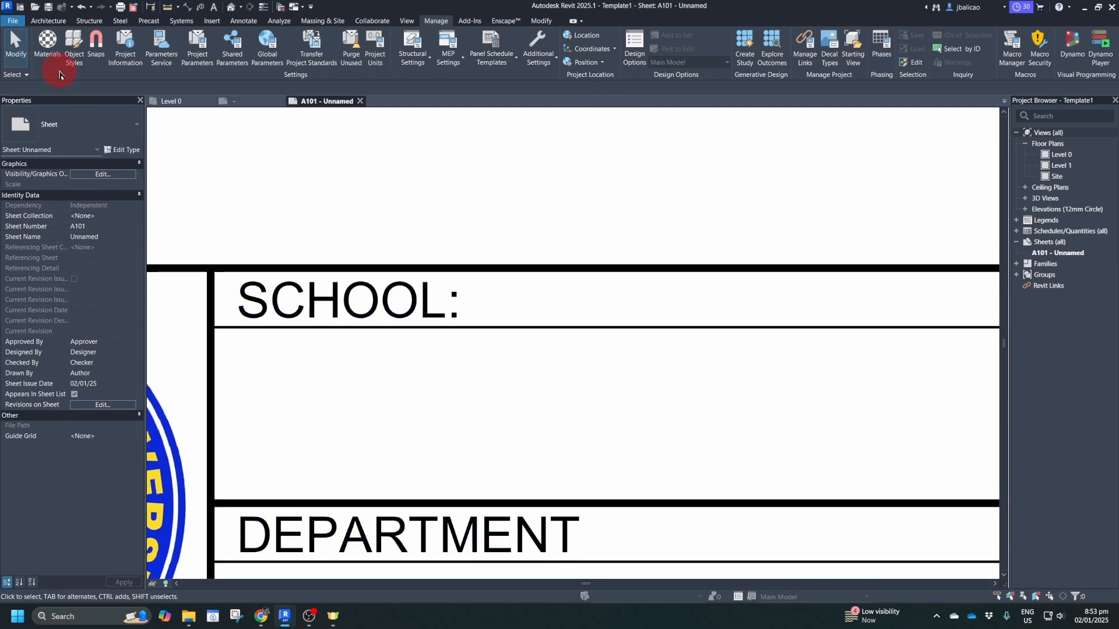
Reopen Object Styles and apply a projection line weight of 5 to the Title Blocks <Thin Lines> annotation subcategory.
{"action": "left_click", "coordinate": [74, 57]}
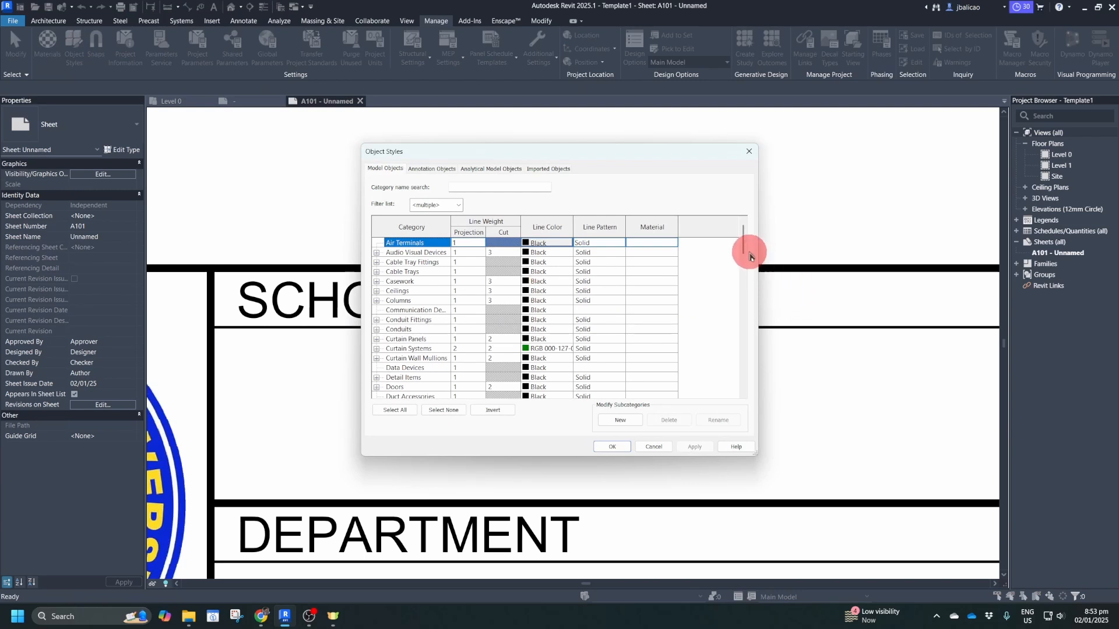
{"action": "left_click_drag", "start_coordinate": [744, 250], "coordinate": [739, 405]}
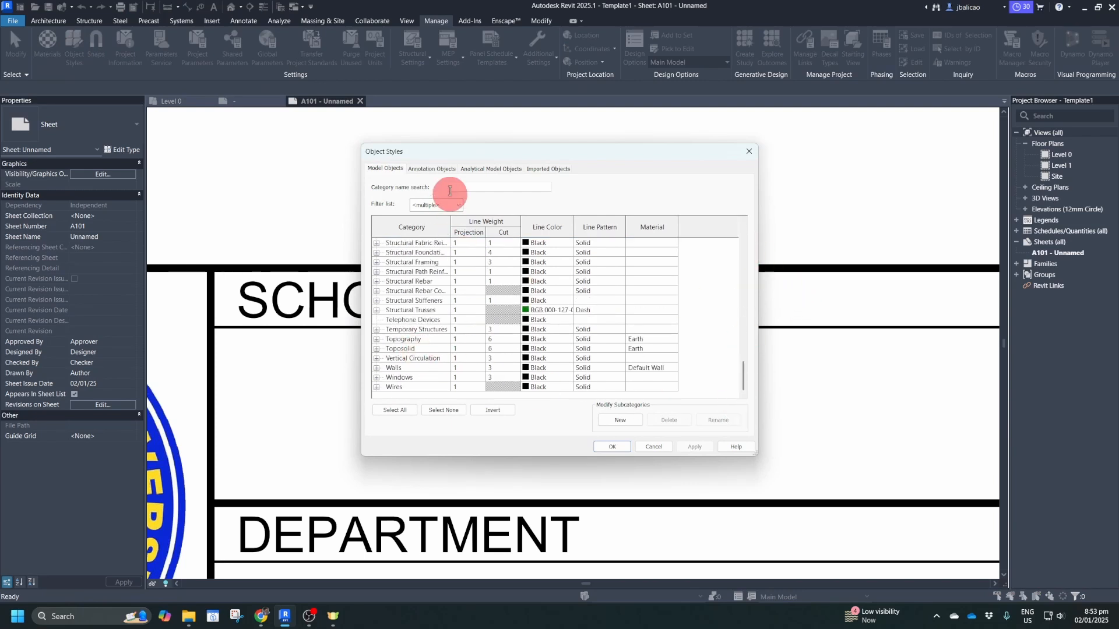
{"action": "left_click", "coordinate": [430, 168]}
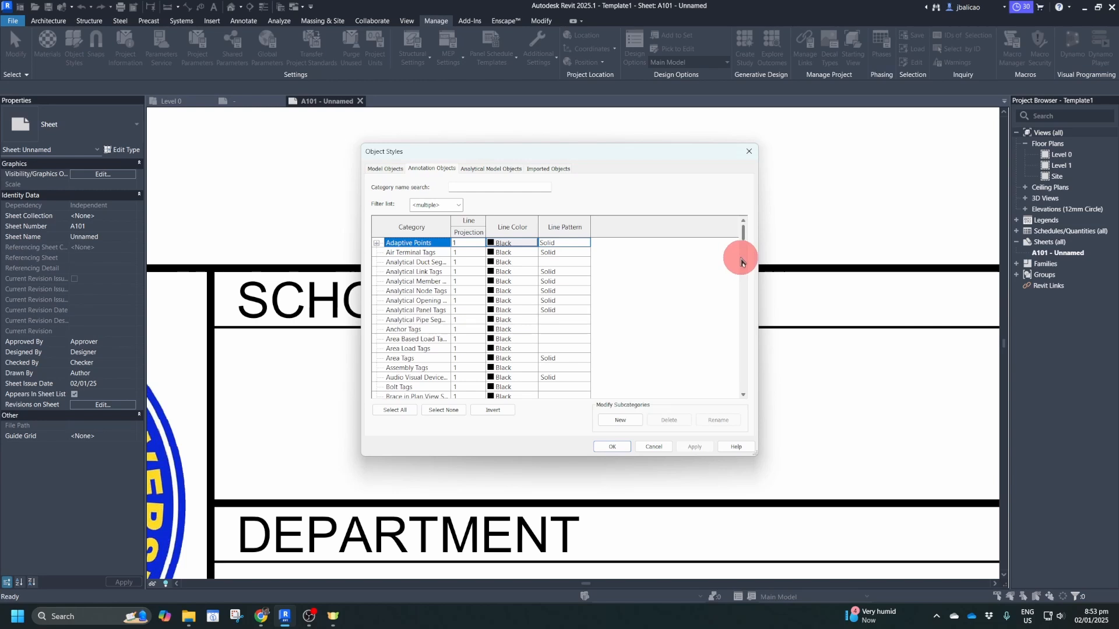
{"action": "left_click_drag", "start_coordinate": [744, 245], "coordinate": [746, 402]}
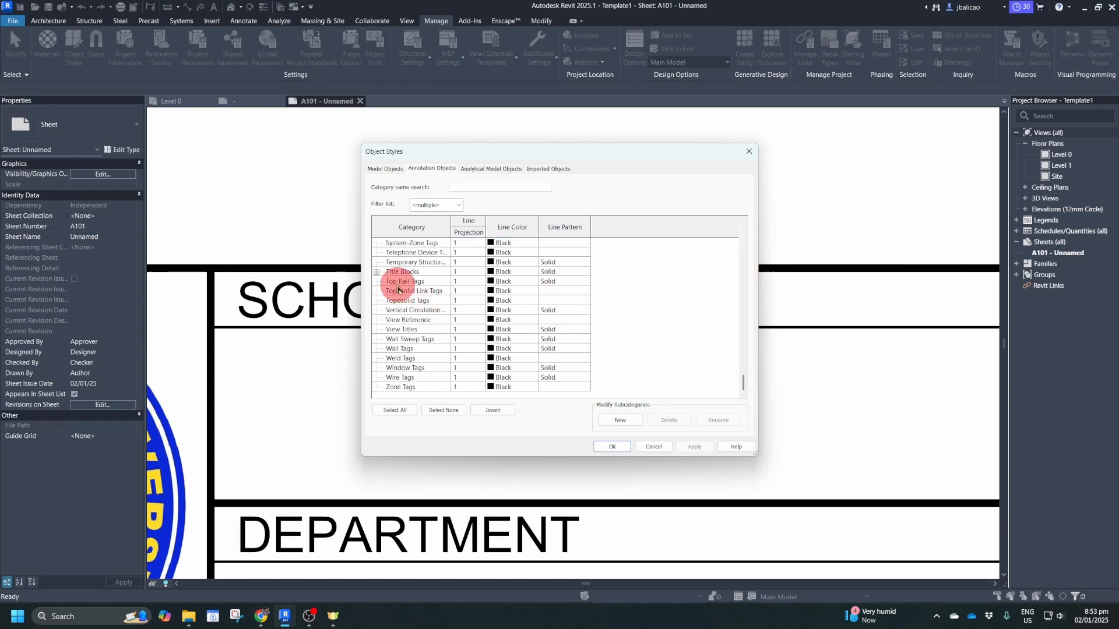
{"action": "left_click", "coordinate": [377, 272]}
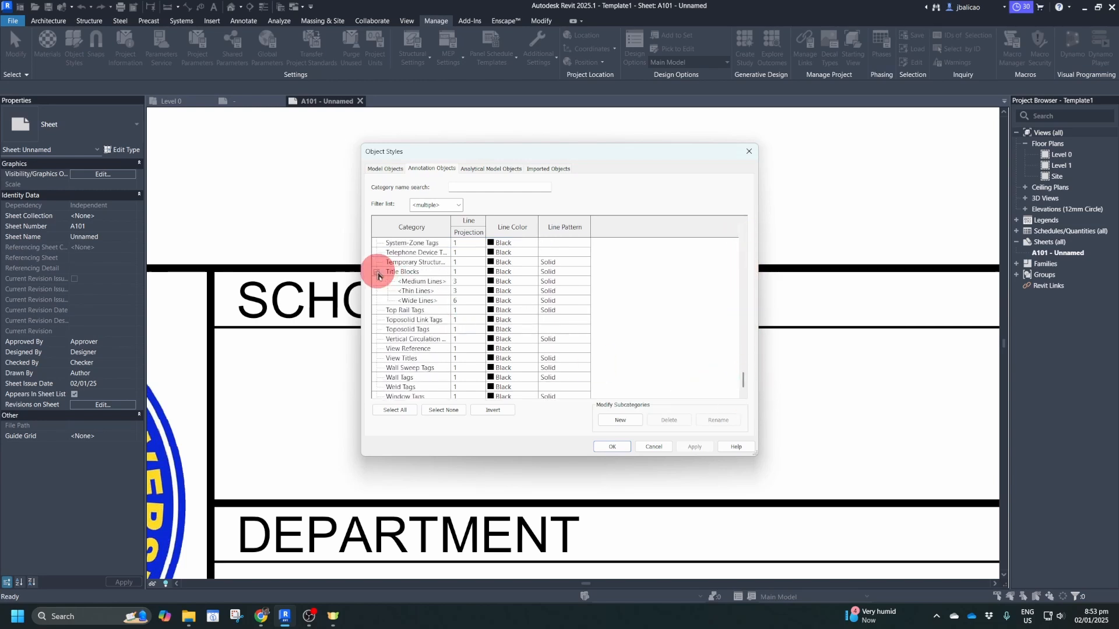
{"action": "left_click", "coordinate": [480, 292]}
{"action": "left_click", "coordinate": [481, 291]}
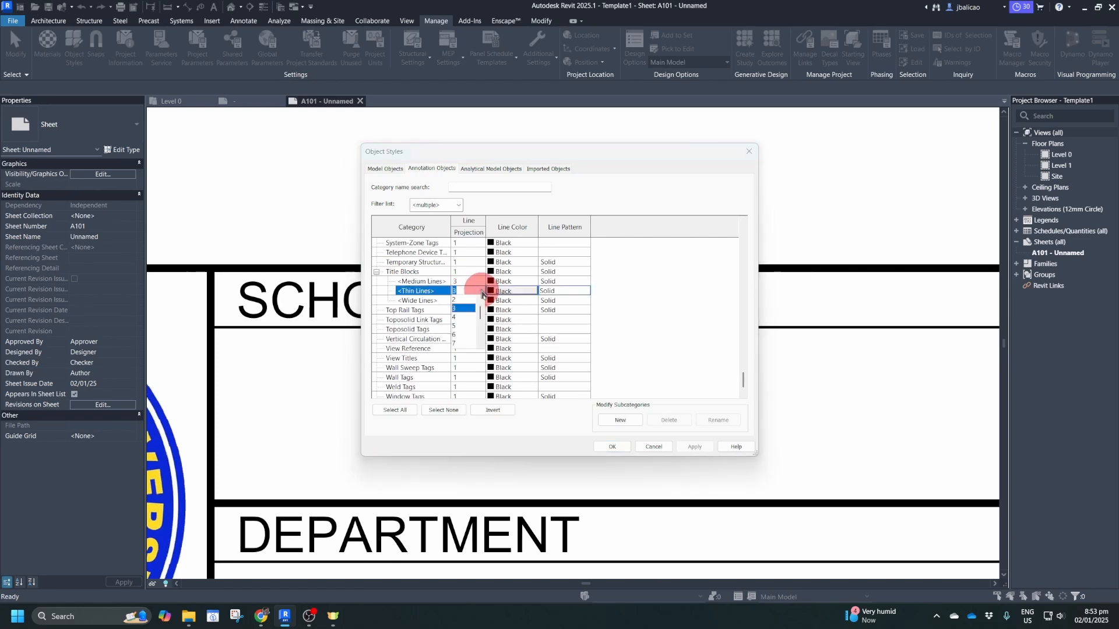
{"action": "left_click", "coordinate": [457, 328]}
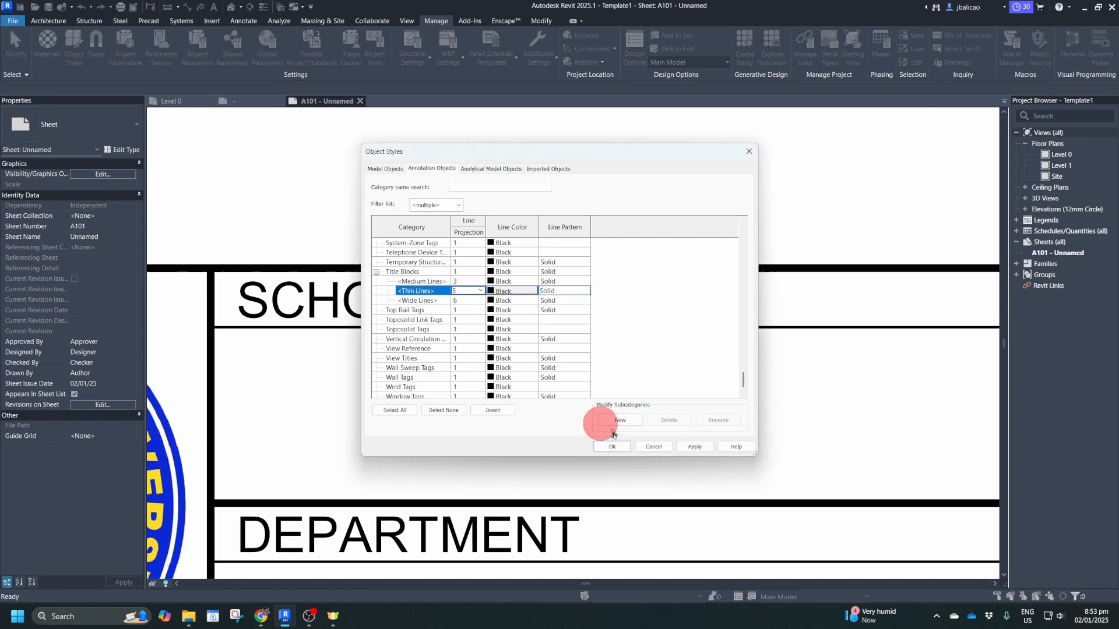
{"action": "left_click", "coordinate": [694, 446]}
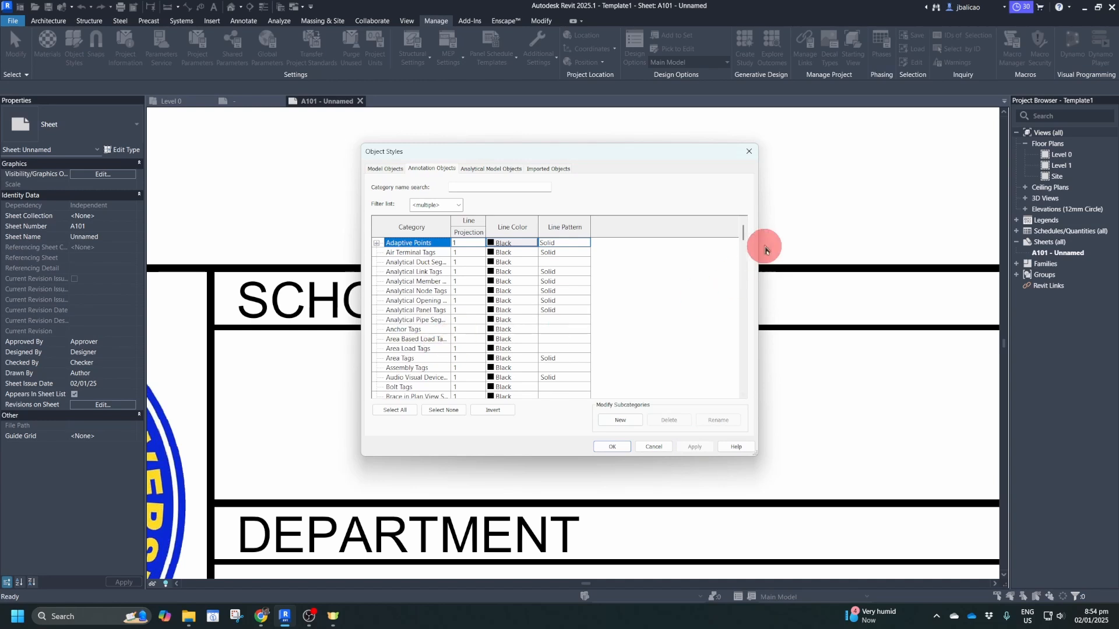
Apply a projection line weight of 1 to the <Thin Lines> subcategory of Title Blocks.
{"action": "left_click_drag", "start_coordinate": [743, 236], "coordinate": [744, 392]}
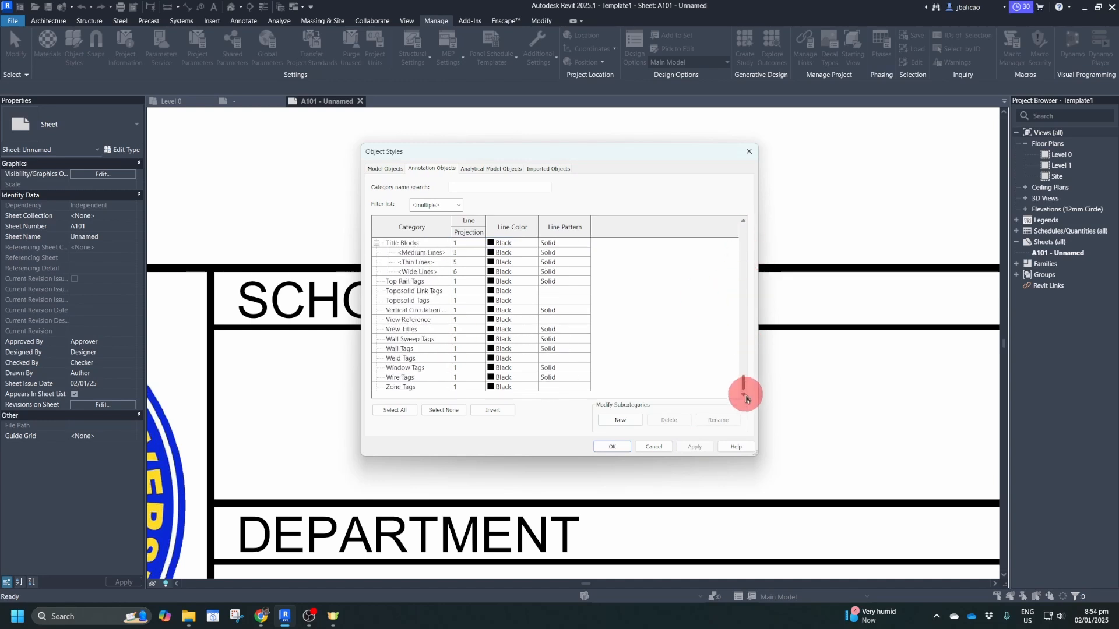
{"action": "left_click", "coordinate": [478, 263]}
{"action": "left_click", "coordinate": [481, 263]}
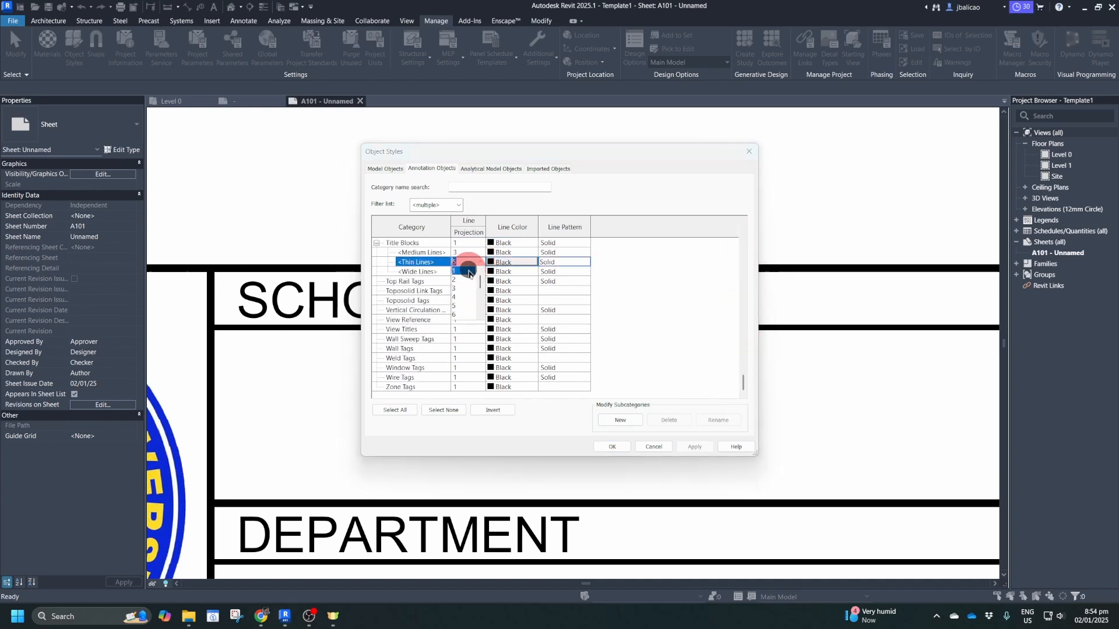
{"action": "left_click", "coordinate": [469, 271]}
{"action": "left_click", "coordinate": [694, 446]}
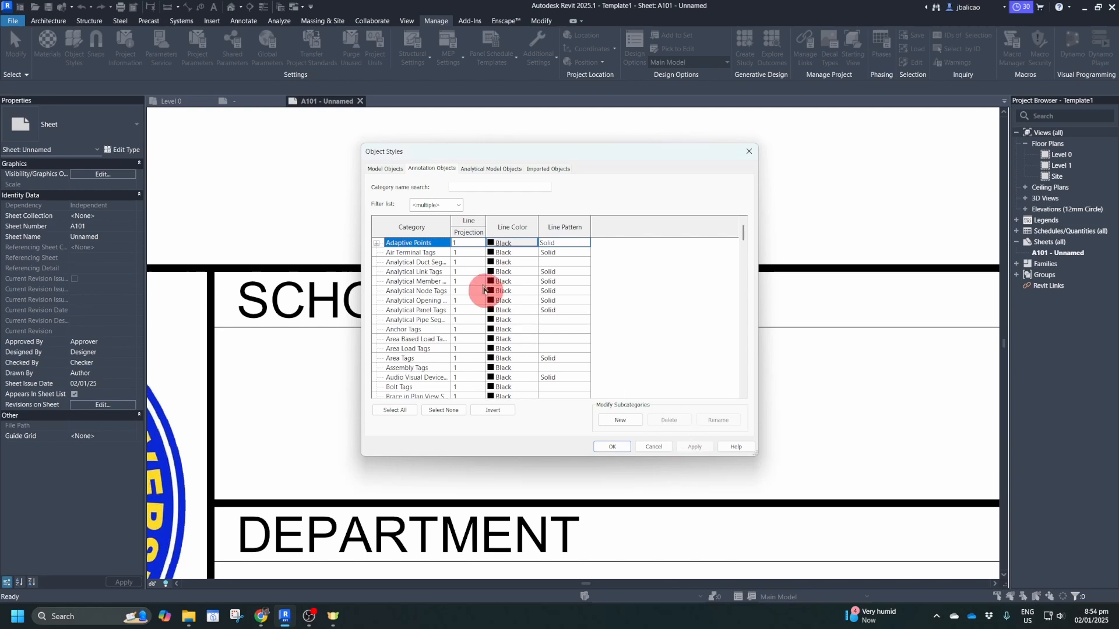
Apply a projection line weight of 3 to Title Blocks <Thin Lines>, close Object Styles and review the whole sheet A101.
{"action": "left_click_drag", "start_coordinate": [743, 235], "coordinate": [742, 400]}
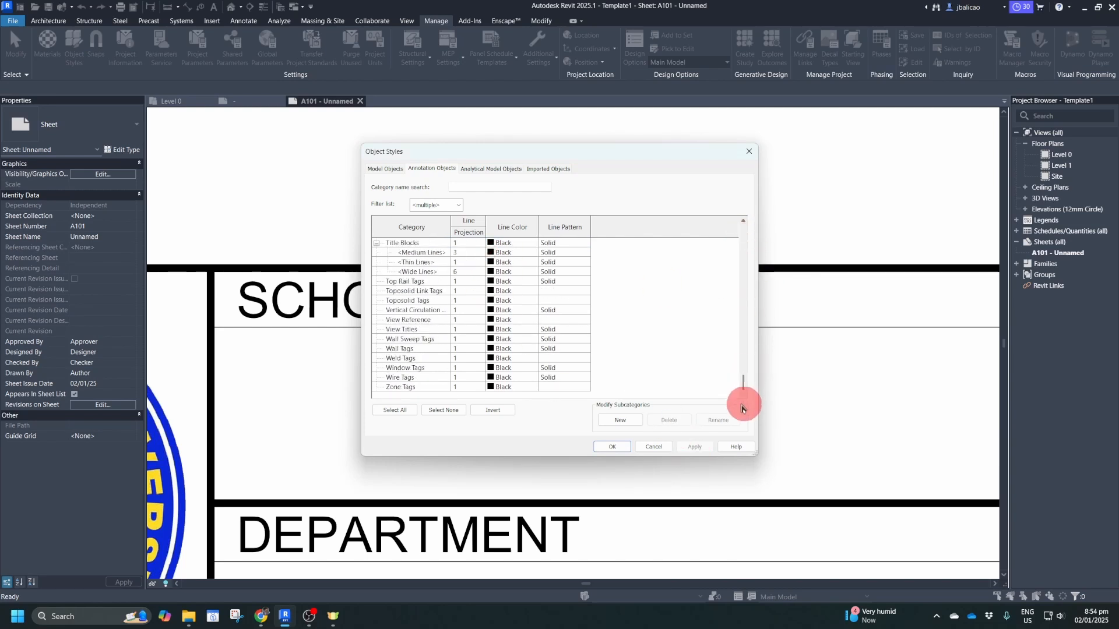
{"action": "left_click", "coordinate": [481, 264]}
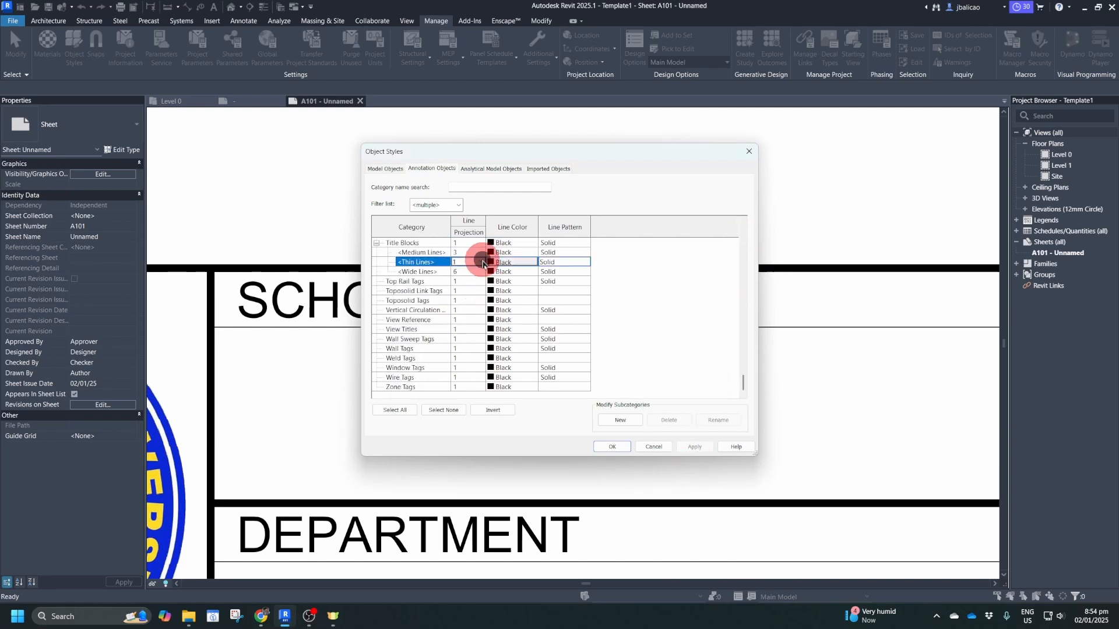
{"action": "left_click", "coordinate": [481, 264]}
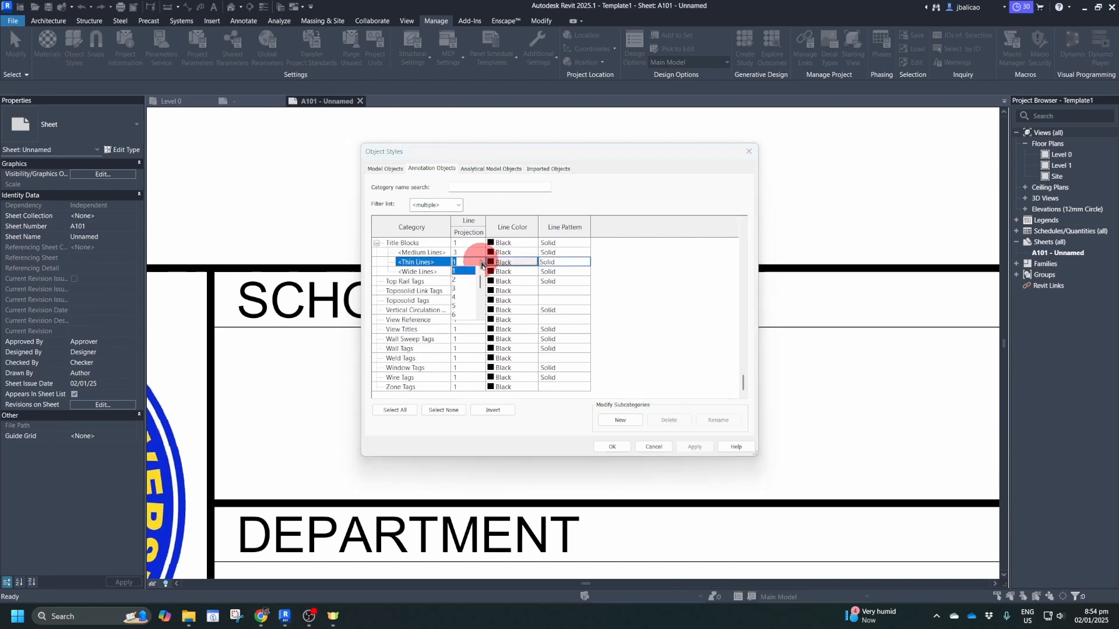
{"action": "left_click", "coordinate": [460, 288]}
{"action": "left_click", "coordinate": [694, 447]}
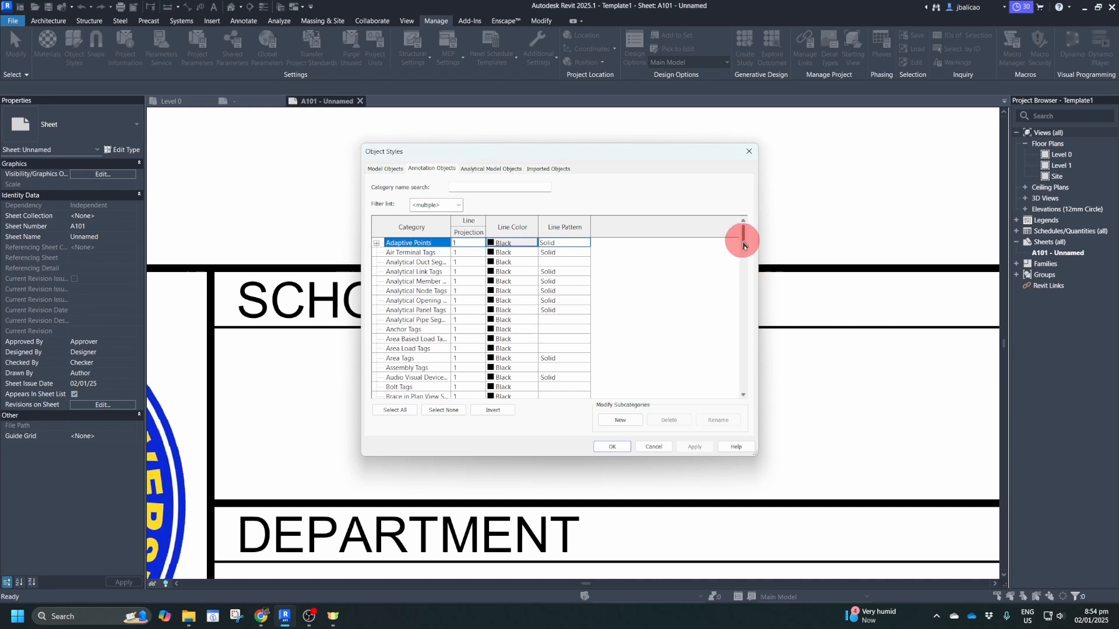
{"action": "left_click_drag", "start_coordinate": [744, 239], "coordinate": [746, 390]}
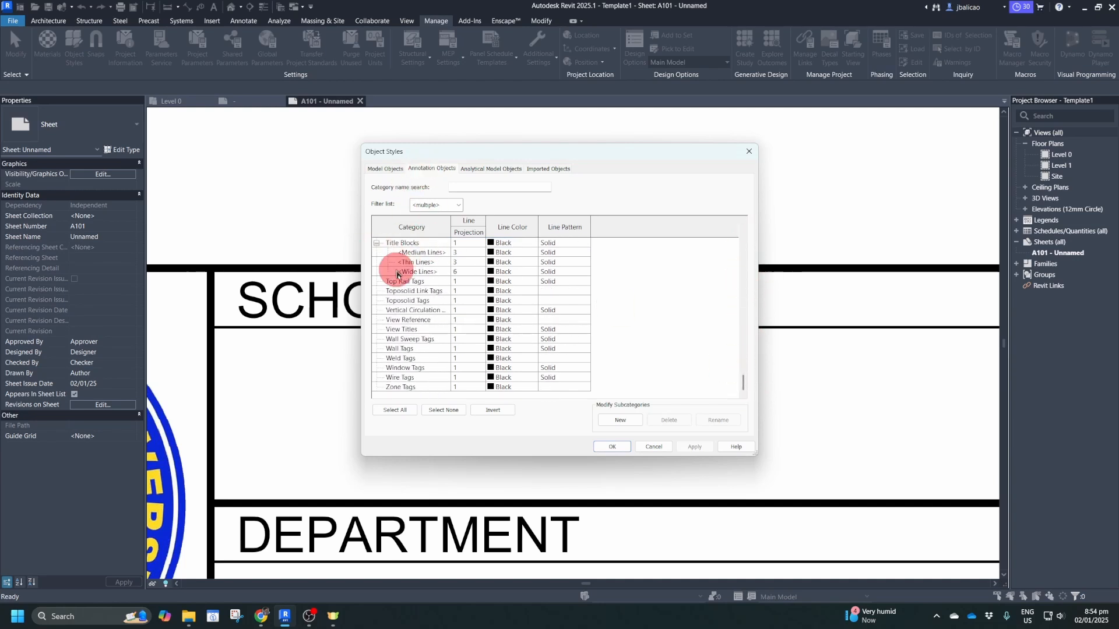
{"action": "scroll", "coordinate": [424, 288], "scroll_direction": "up", "scroll_amount": 1}
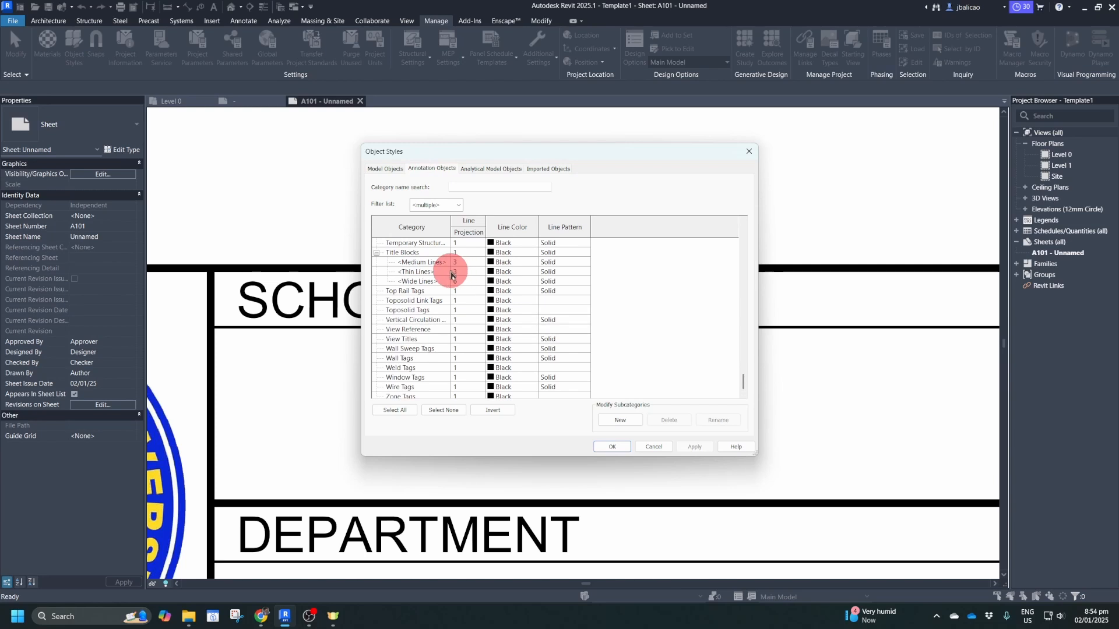
{"action": "left_click", "coordinate": [653, 447]}
{"action": "scroll", "coordinate": [604, 432], "scroll_direction": "down", "scroll_amount": 5}
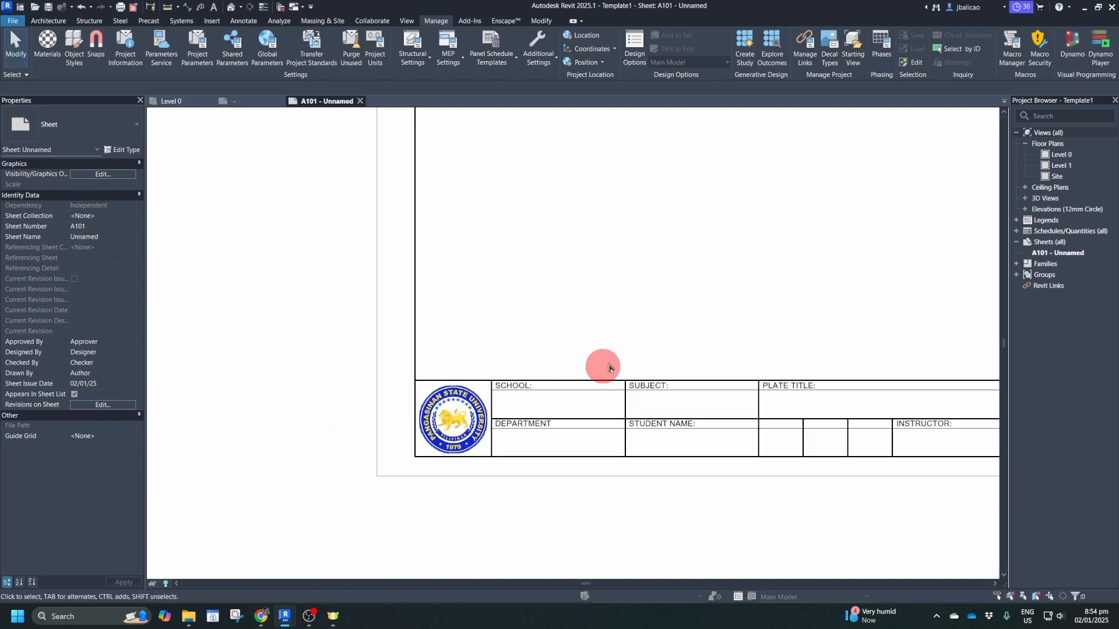
{"action": "scroll", "coordinate": [608, 367], "scroll_direction": "down", "scroll_amount": 5}
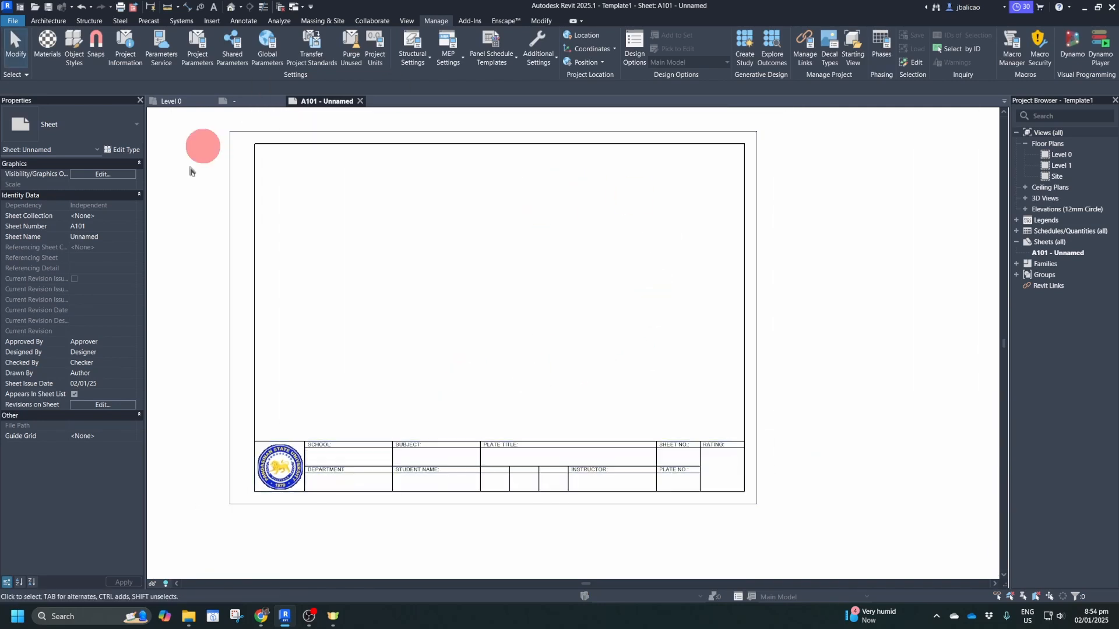